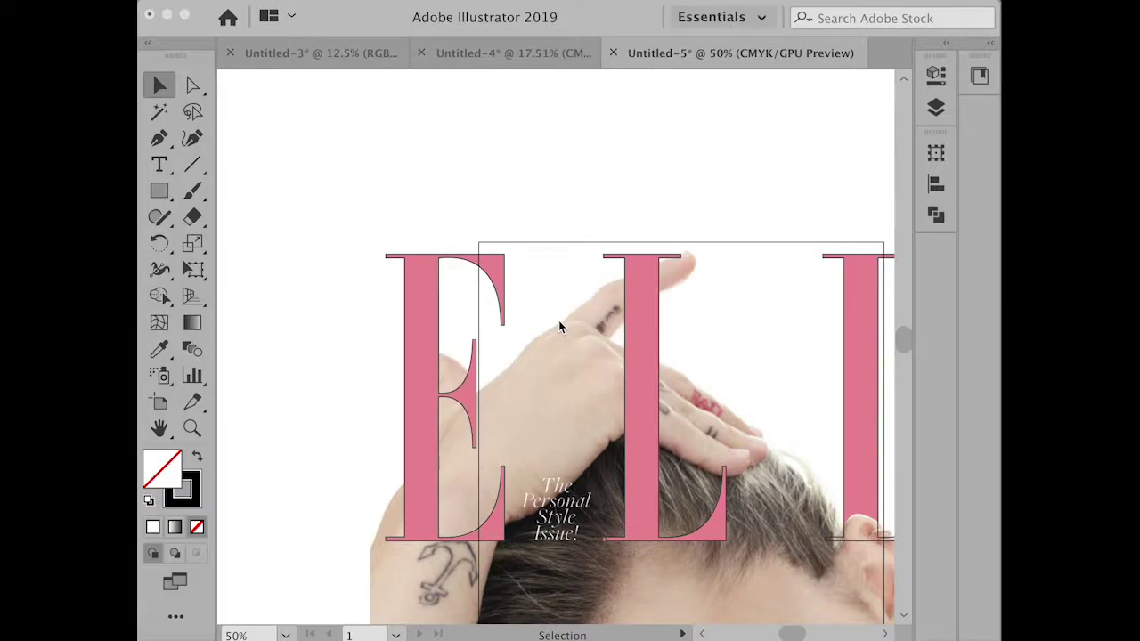
Examine the traced ELLE letter outlines over the magazine cover up close, checking the first E's shape
click(622, 316)
key(space)
drag(652, 349, 468, 199)
alt+super+click(525, 257)
alt+super+click(525, 256)
alt+super+click(524, 257)
drag(569, 343, 522, 140)
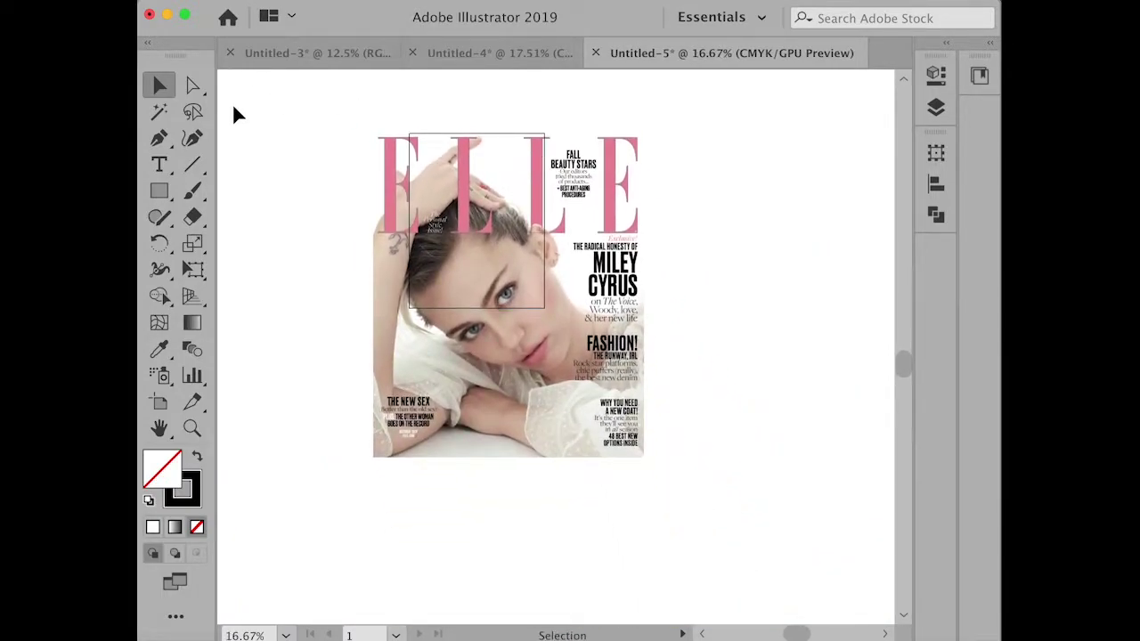
super+click(479, 195)
drag(713, 468, 582, 324)
super+click(398, 404)
super+click(398, 404)
super+click(398, 404)
drag(729, 251, 183, 459)
drag(475, 347, 449, 390)
alt+super+click(458, 394)
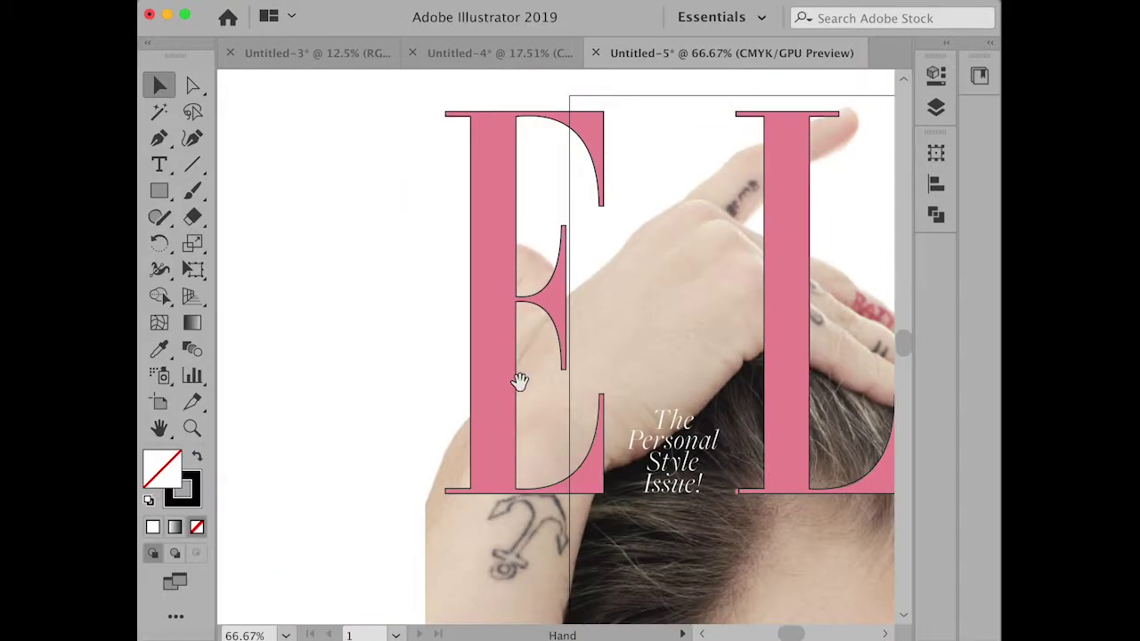
drag(519, 382, 439, 391)
drag(316, 100, 535, 530)
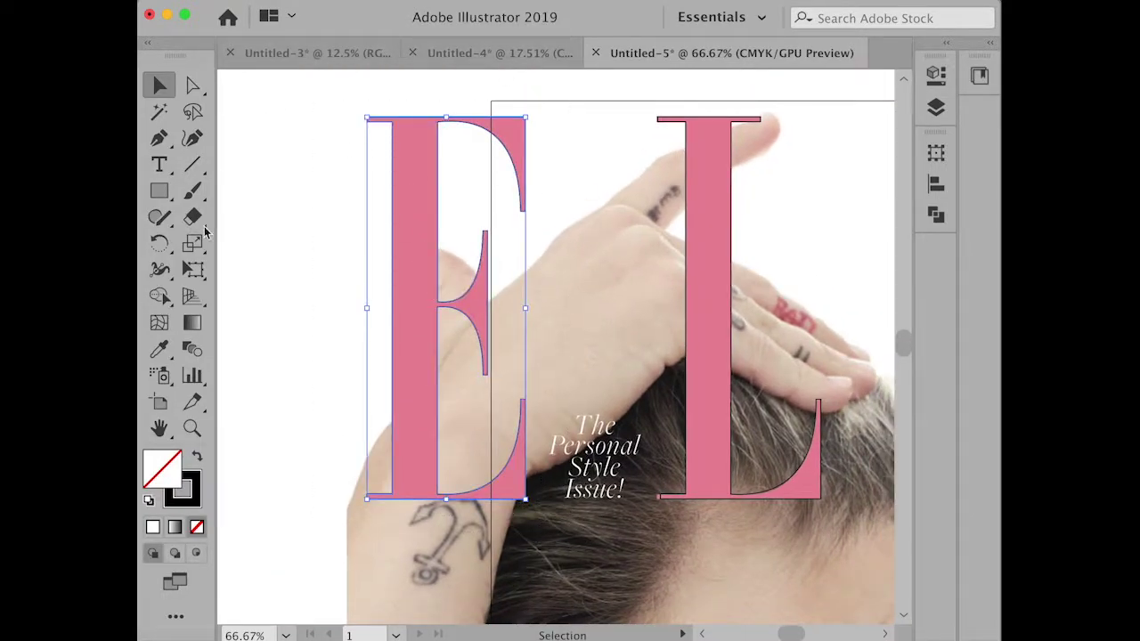
click(296, 226)
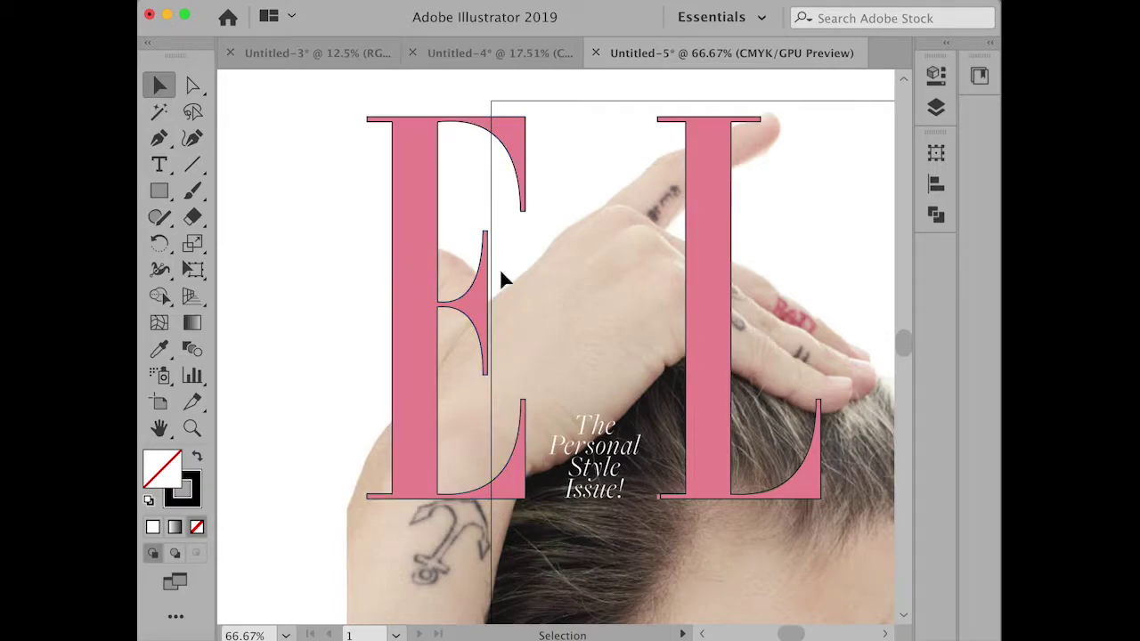
Select all four ELLE letters and remove their stroke
alt+super+click(659, 292)
alt+super+click(675, 314)
drag(675, 313, 637, 249)
drag(278, 186, 825, 450)
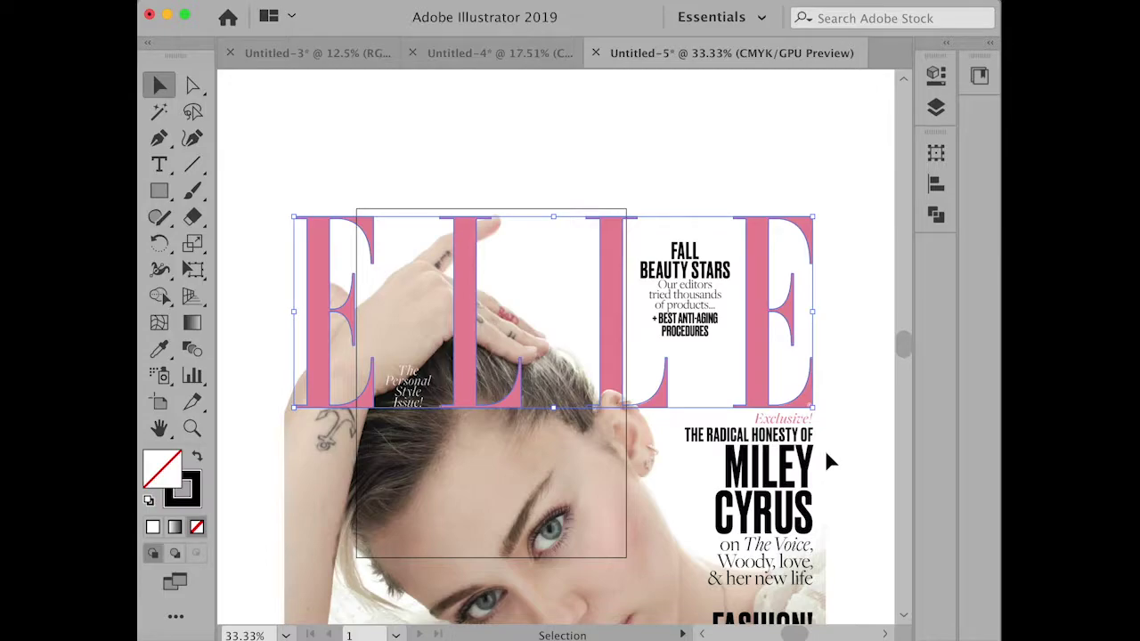
click(195, 504)
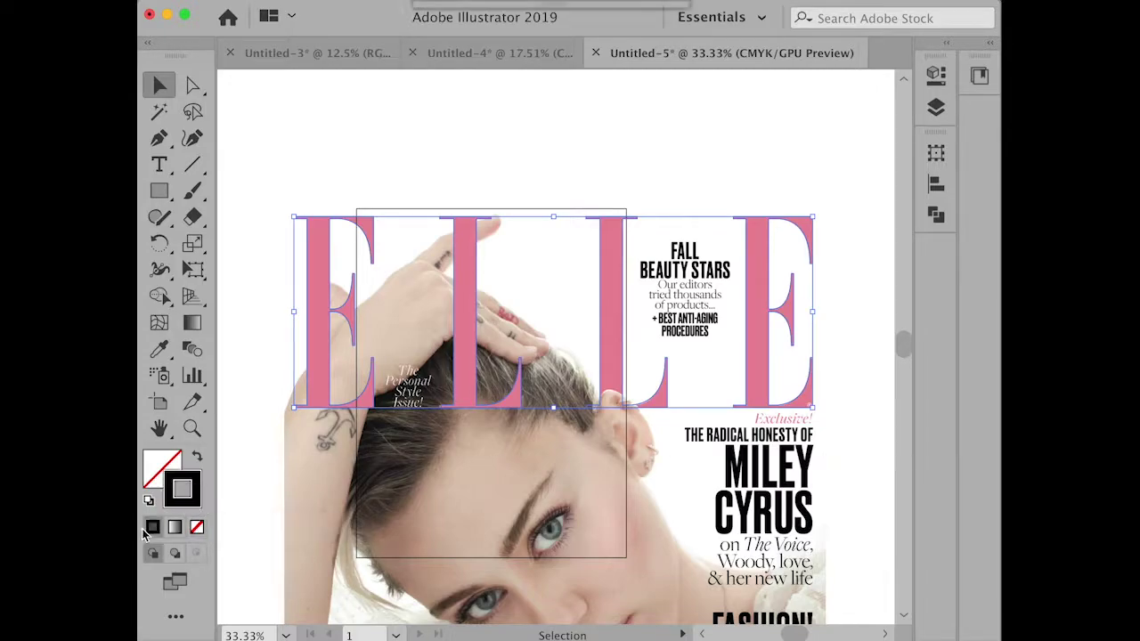
click(196, 527)
Fill the ELLE letters with the crimson colour AA3053 and deselect them
click(156, 479)
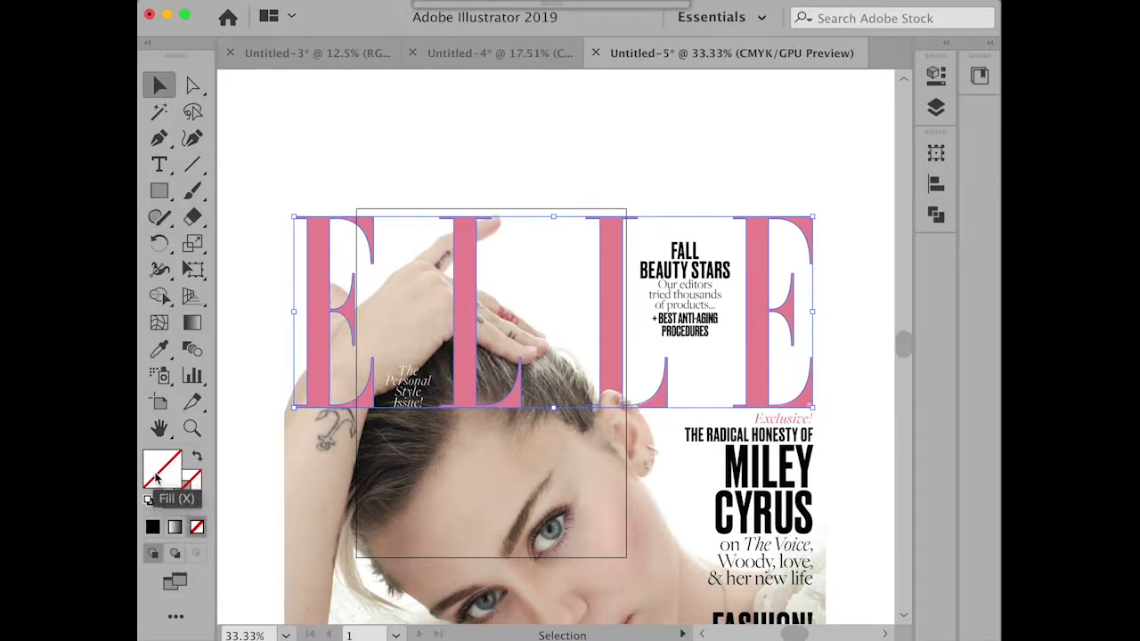
double_click(161, 479)
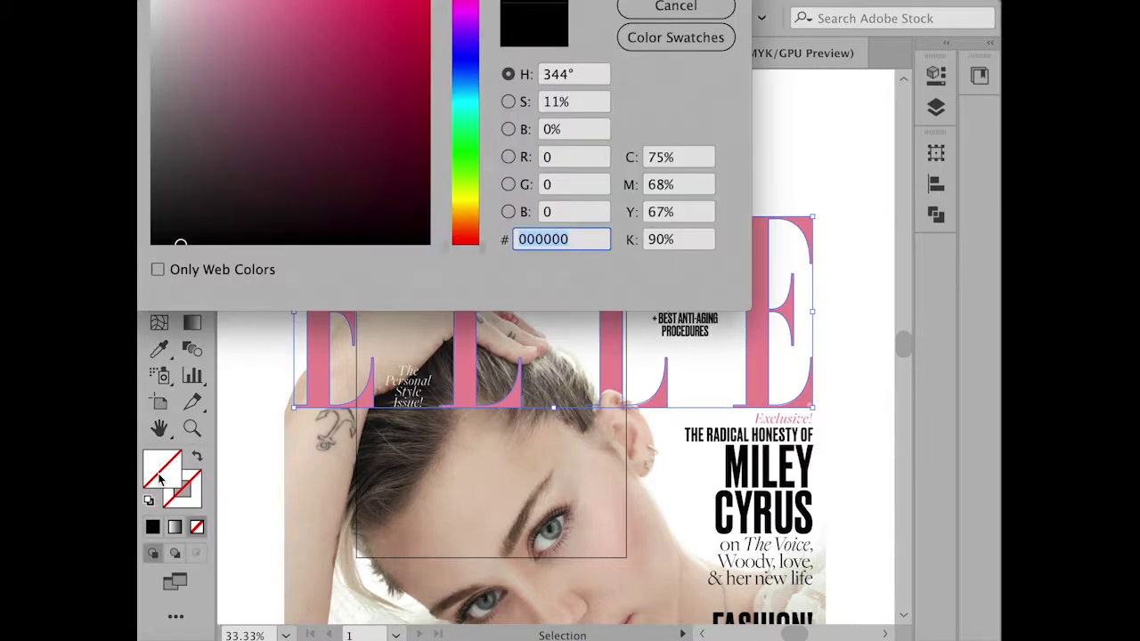
click(351, 57)
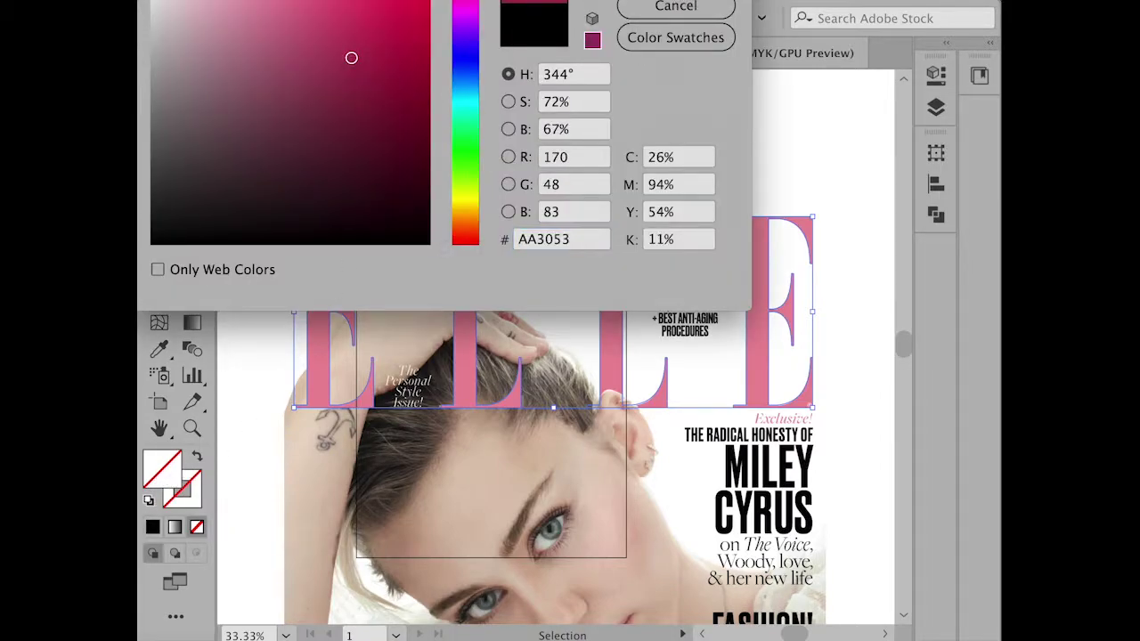
key(Return)
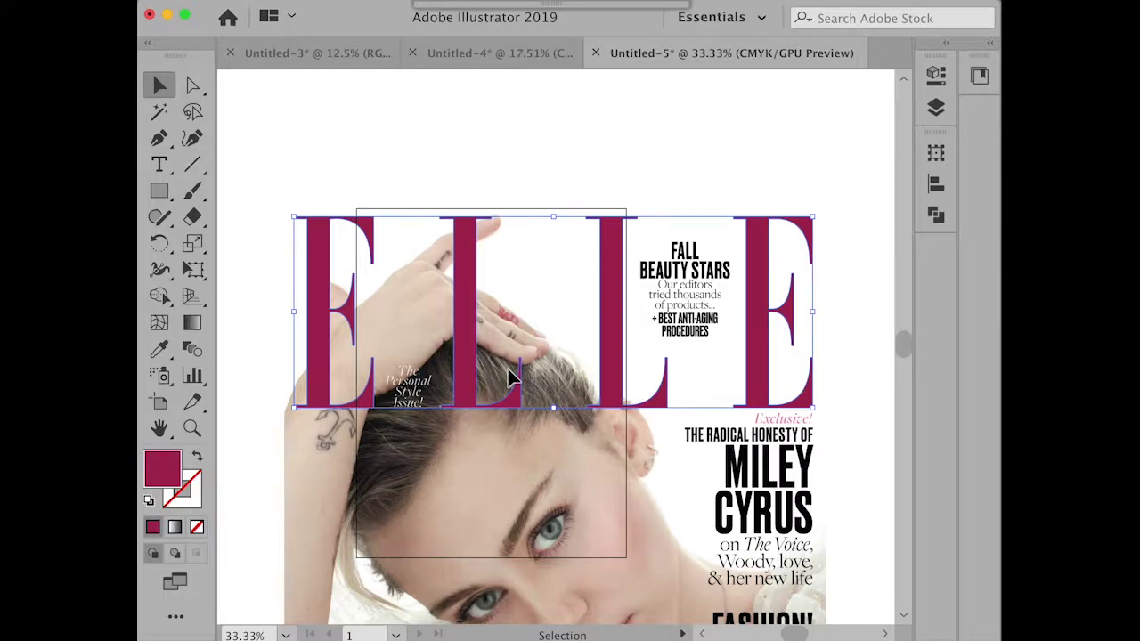
click(445, 172)
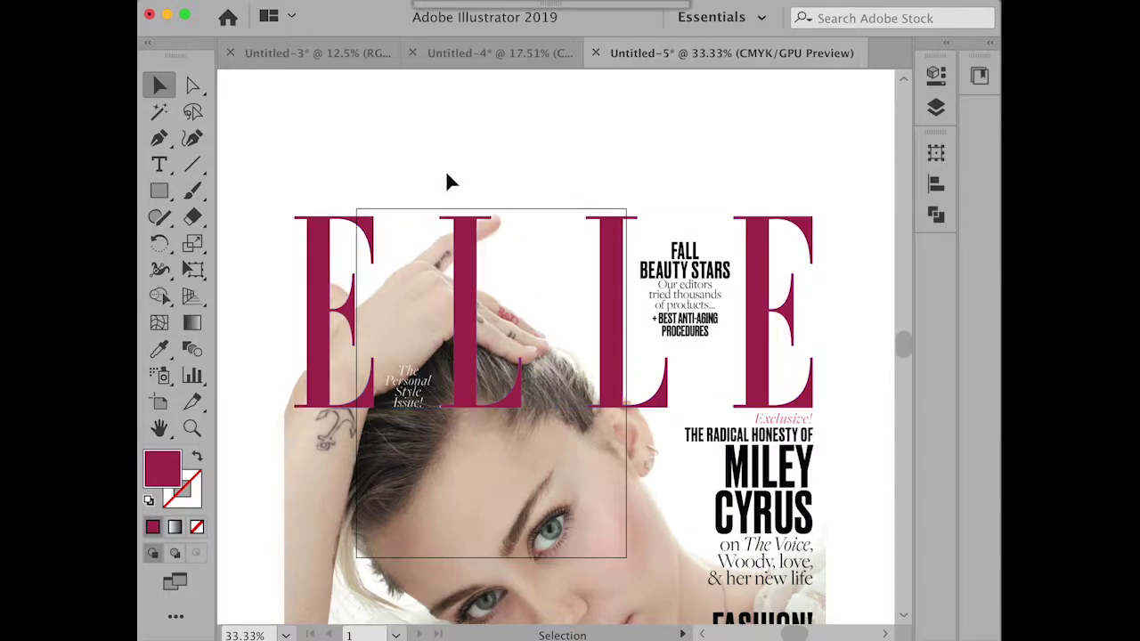
Select all the paths of the four ELLE letters and copy them
key(a)
drag(267, 178, 840, 444)
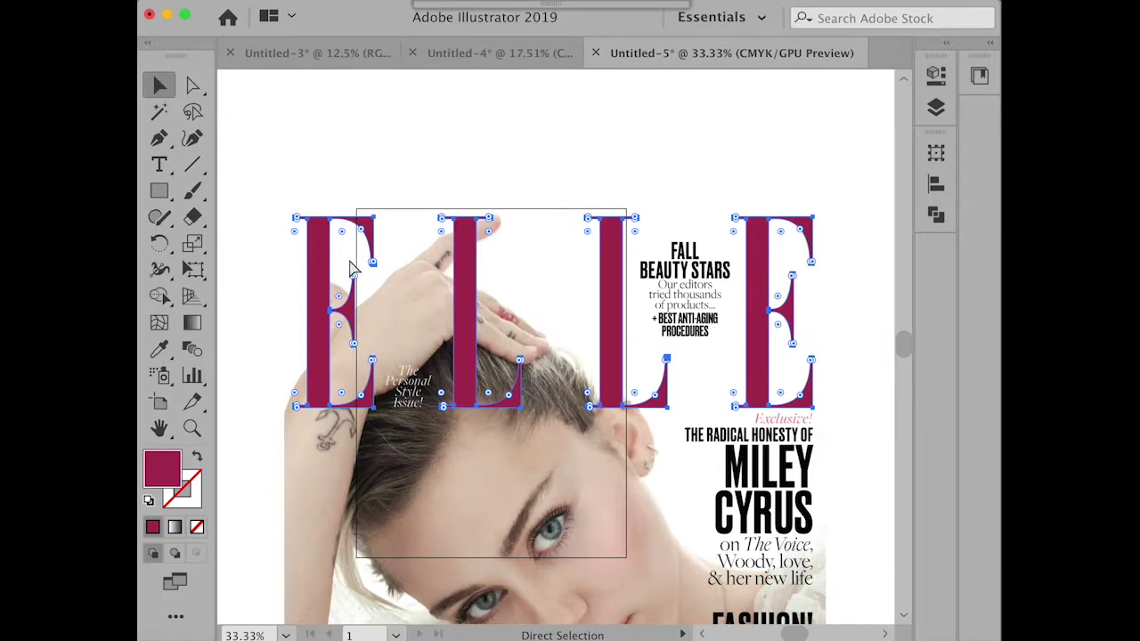
key(v)
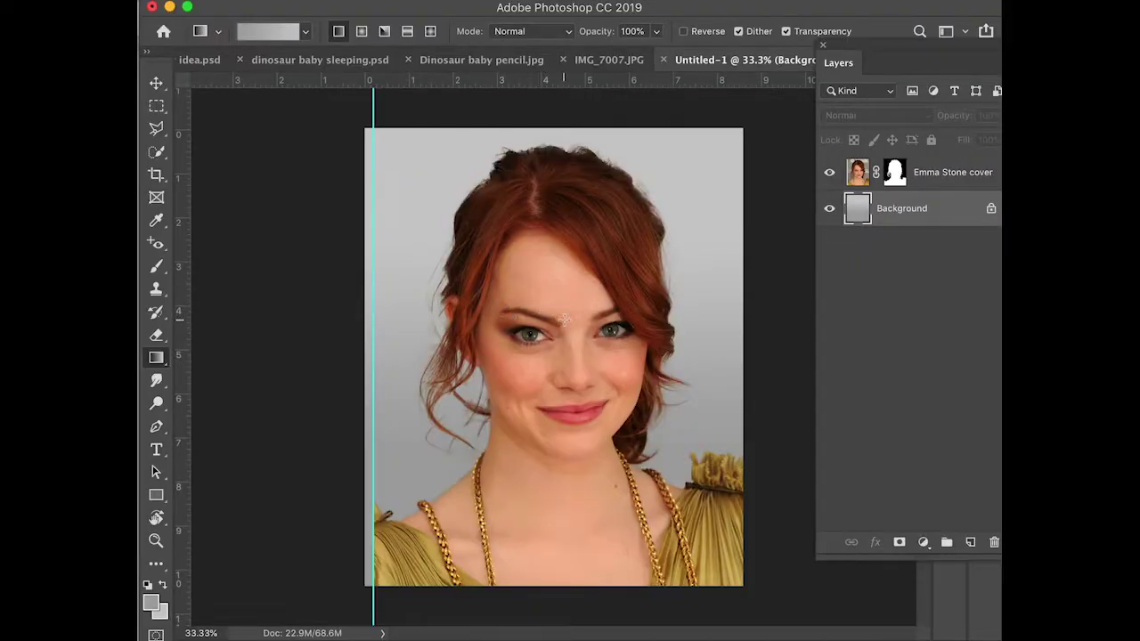
Switch to the Photoshop cover document and paste the letters as a Smart Object, without adding them to the current library
key(v)
key(super+v)
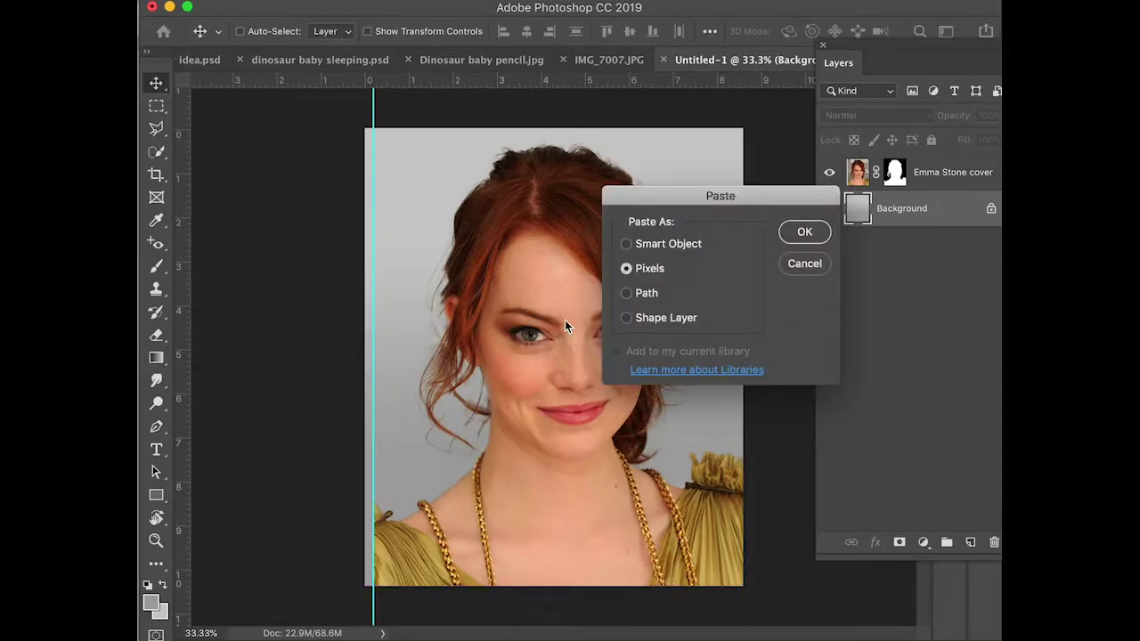
click(627, 244)
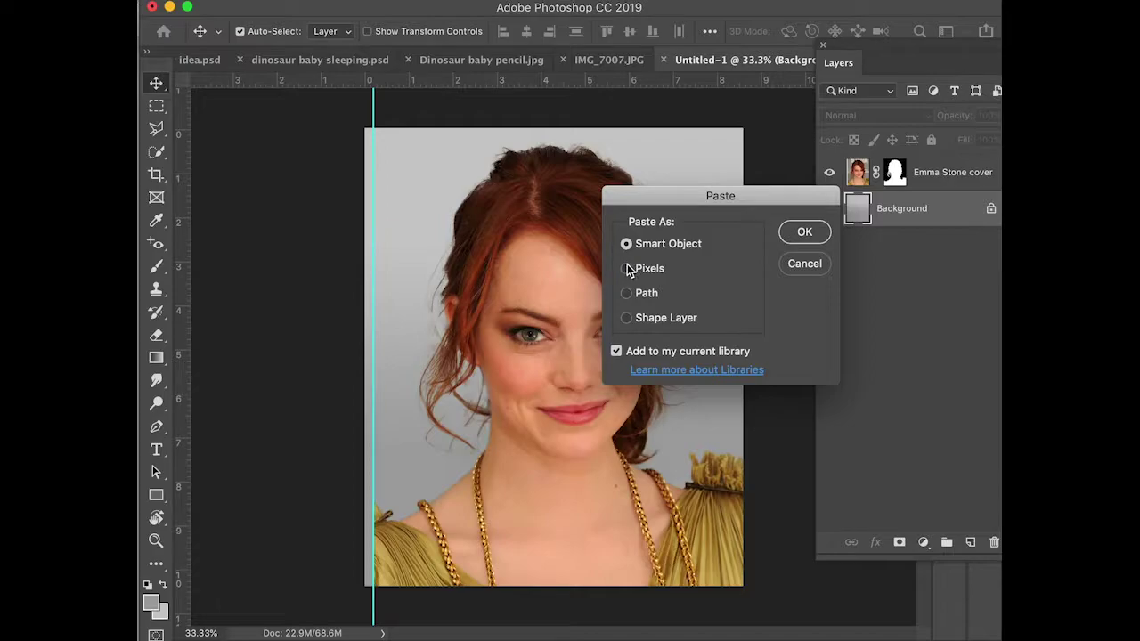
click(615, 353)
click(805, 233)
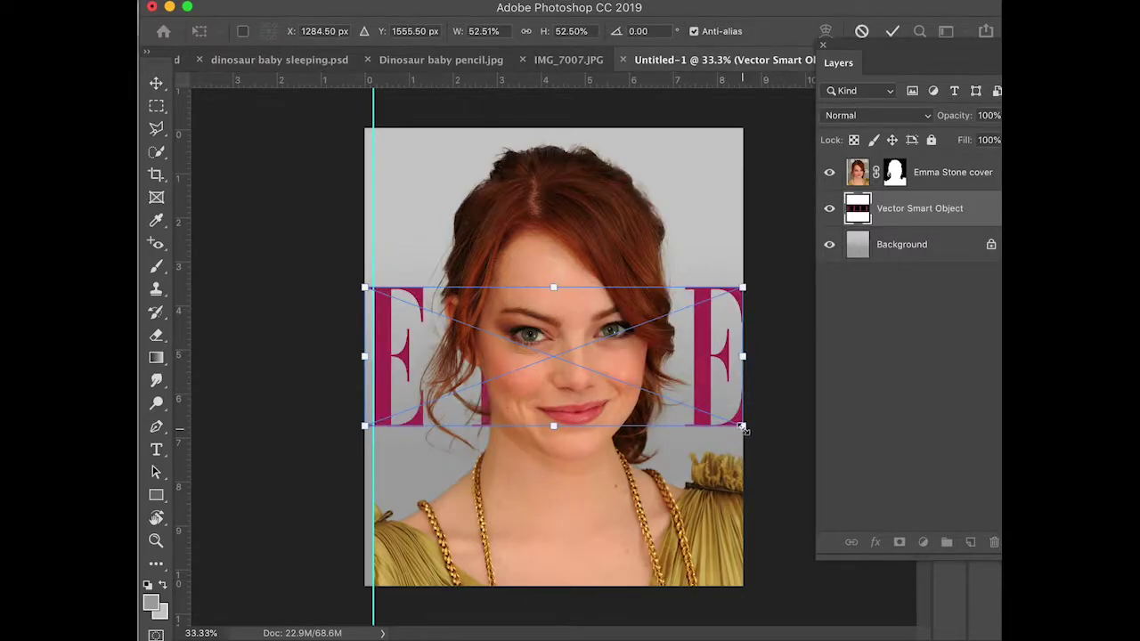
Scale the pasted ELLE lettering to about 48% and move it up to the top of the cover
click(743, 428)
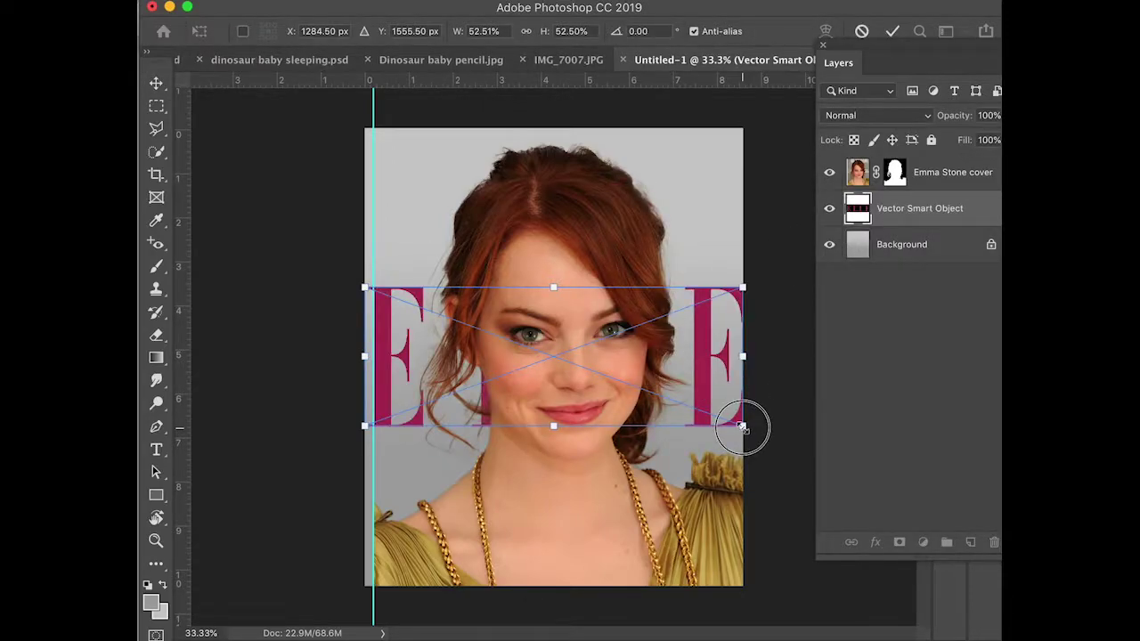
drag(742, 429, 731, 422)
drag(681, 385, 695, 230)
drag(376, 267, 380, 264)
Nudge the ELLE lettering right and slightly up to X 1324.50 px, Y 507.50 px, and commit the transform
key(Right)
key(Right)
key(Right)
key(Right)
key(Right)
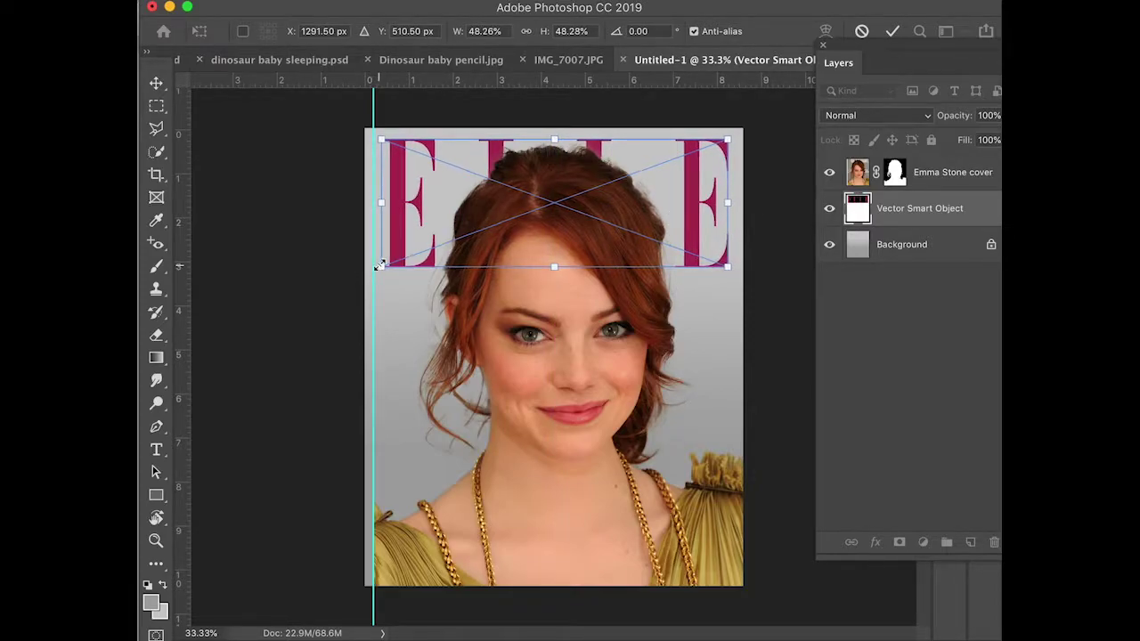
key(Right)
key(Right)
key(Right)
key(Right)
key(Right)
key(Right)
key(Right)
key(Right)
key(Right)
key(Right)
key(Right)
key(Right)
key(Right)
key(Right)
key(Right)
key(Right)
key(Right)
key(Right)
key(Right)
key(Right)
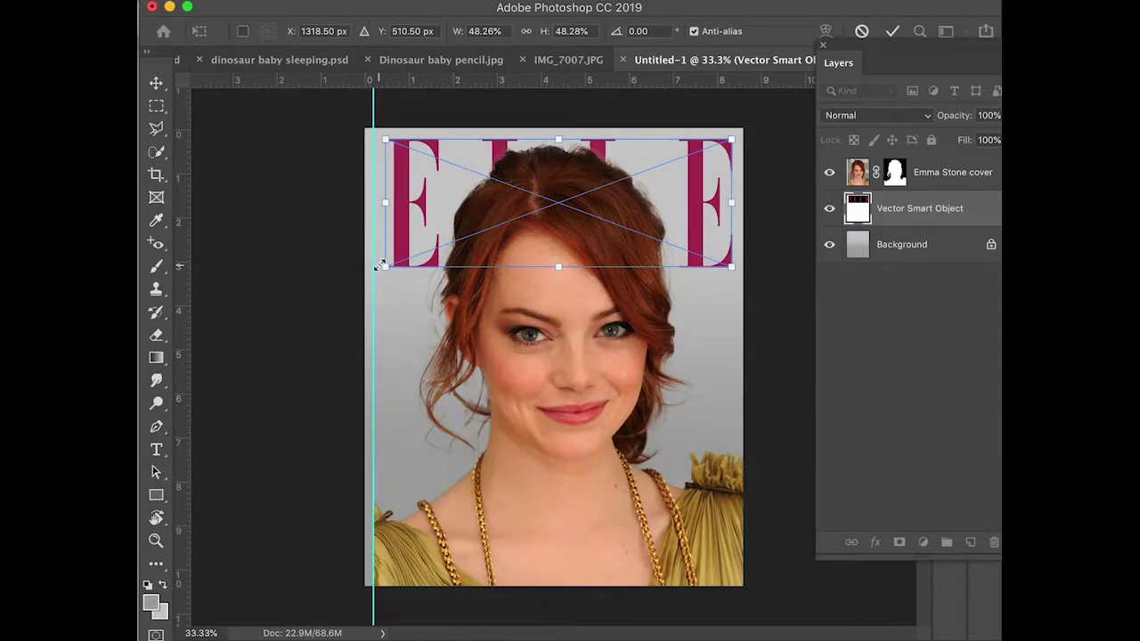
key(Right)
key(Right)
key(Right)
key(Up)
key(Up)
key(Up)
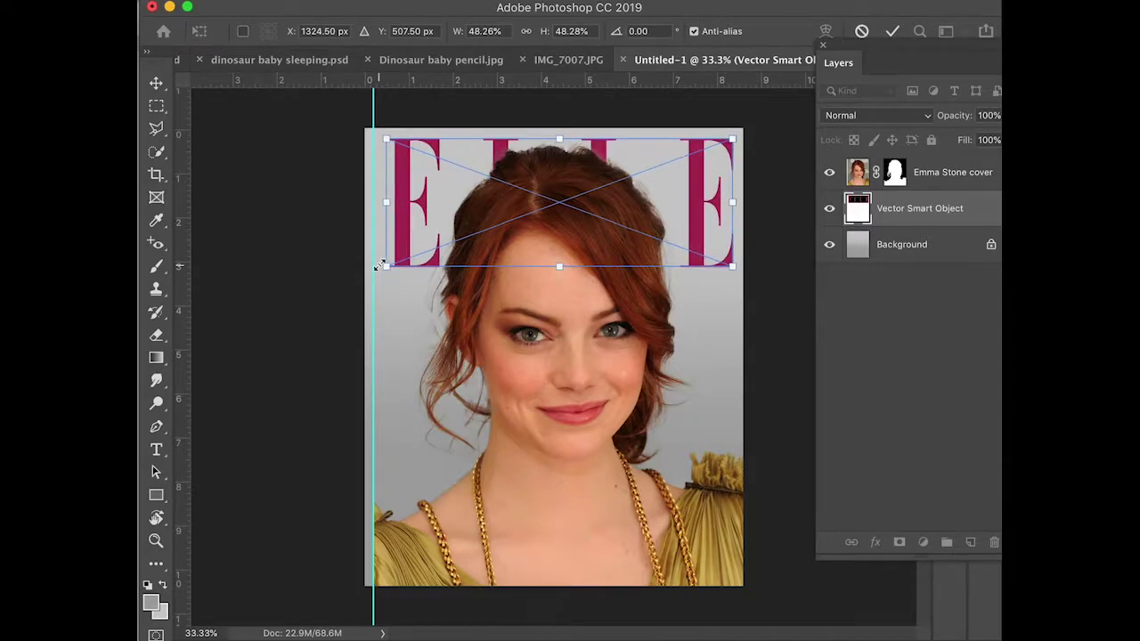
key(Return)
Move the Vector Smart Object layer above the Emma Stone cover layer so the lettering sits in front of the portrait
scroll(537, 258, up, 1)
drag(558, 285, 501, 369)
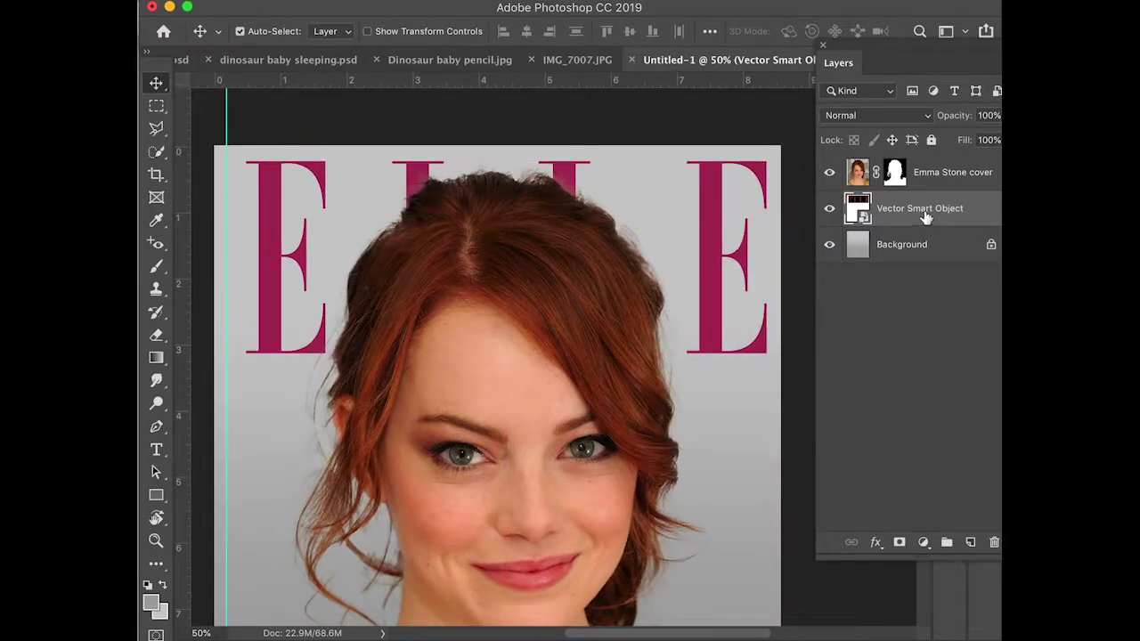
drag(927, 217, 923, 172)
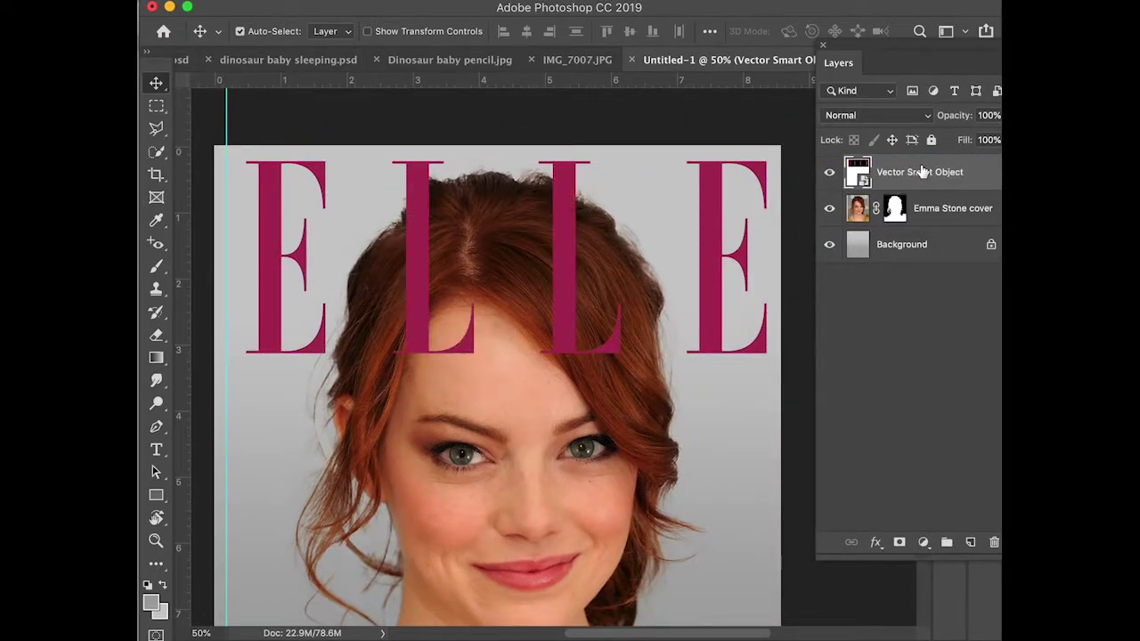
key(super+minus)
drag(522, 377, 481, 298)
key(super+r)
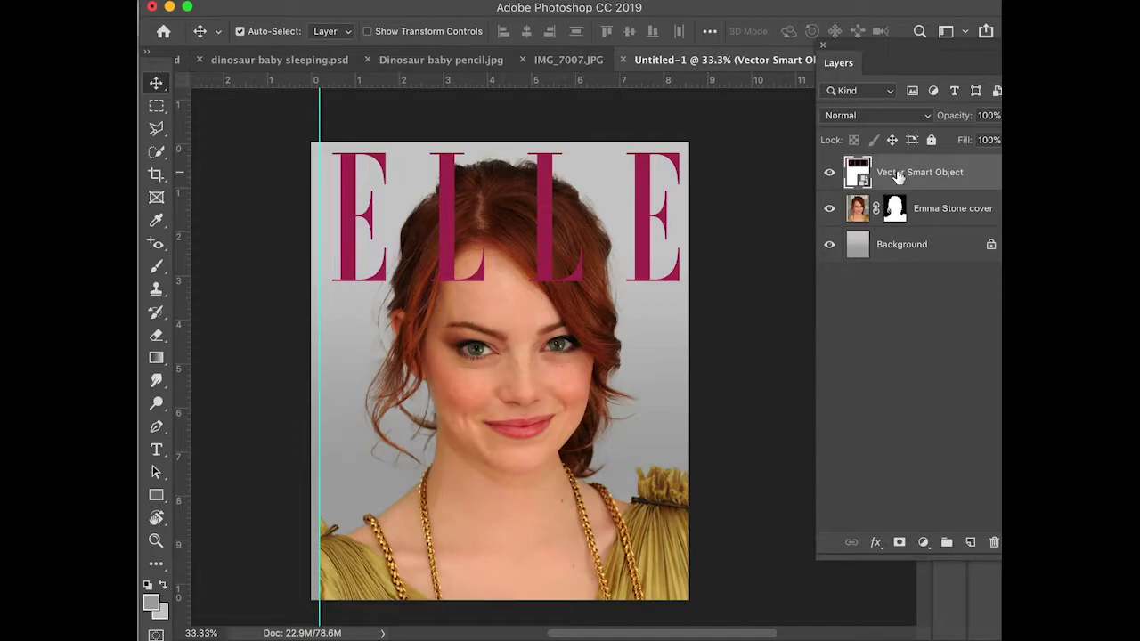
Add a Color Overlay effect to the Vector Smart Object layer
click(876, 542)
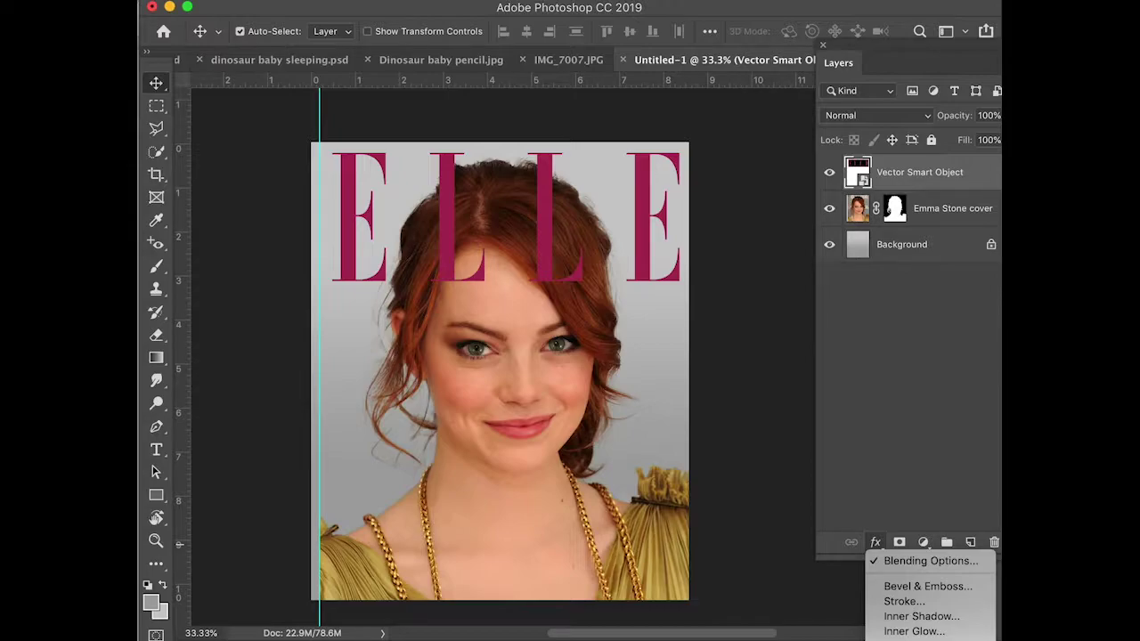
click(917, 640)
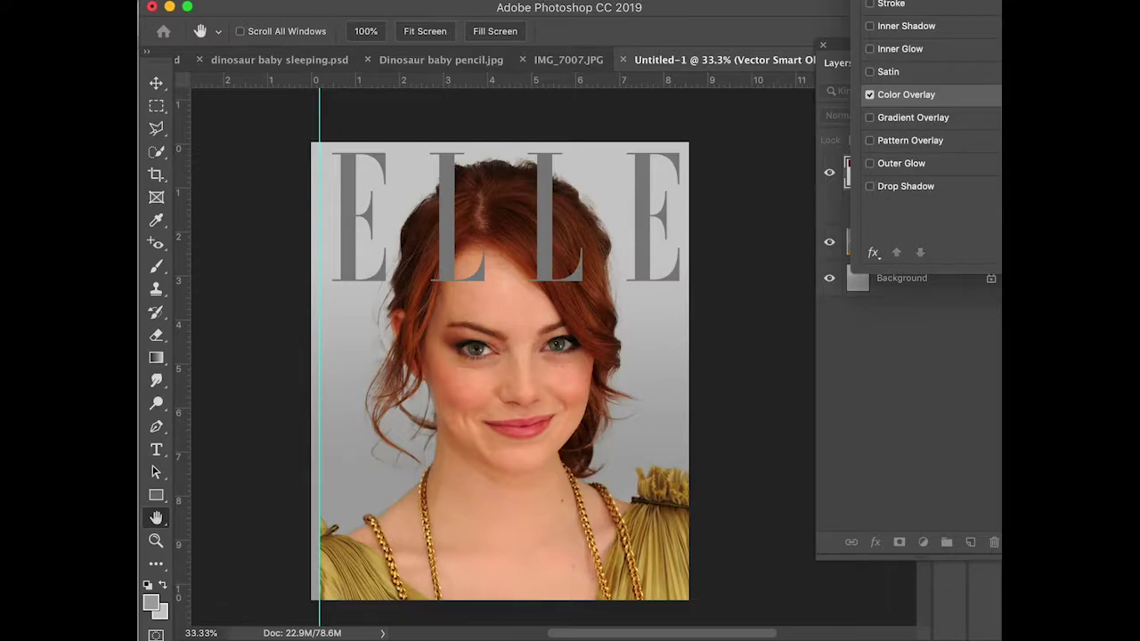
click(906, 94)
drag(547, 262, 550, 236)
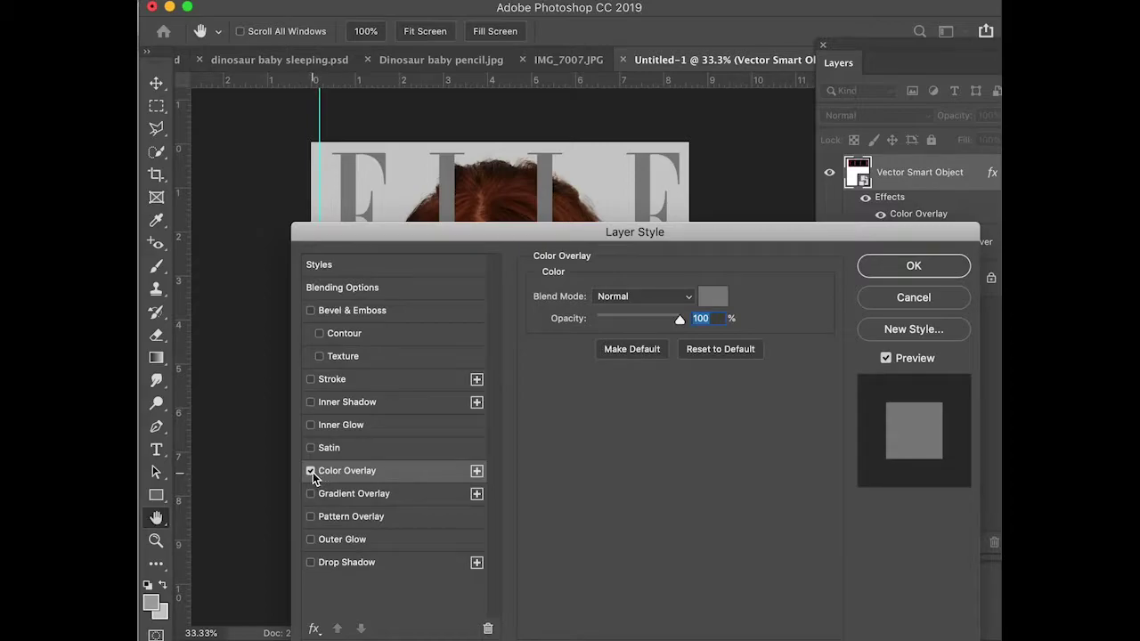
drag(700, 237, 905, 226)
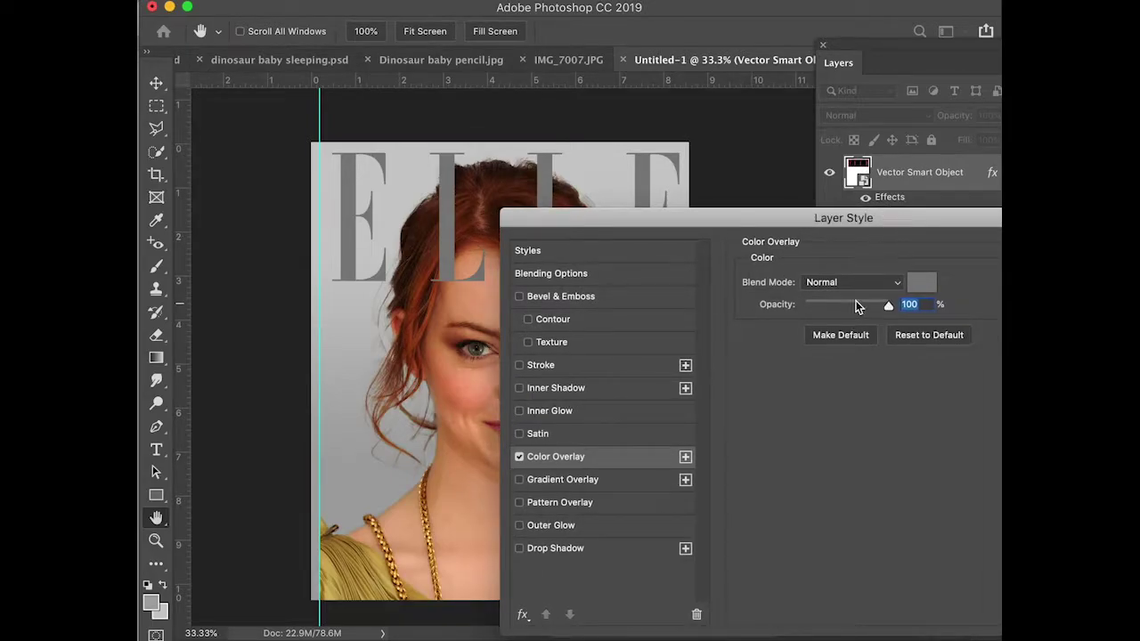
Set the overlay colour to dark gold a27930 by sampling the dress in the portrait, and apply the layer style
click(926, 283)
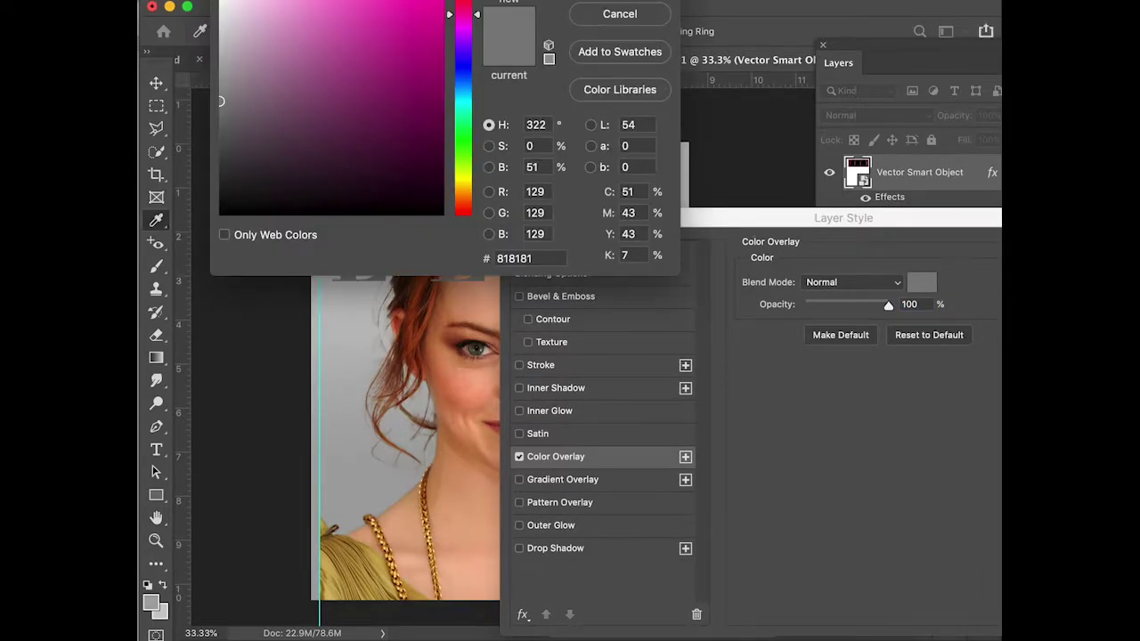
drag(312, 0, 660, 298)
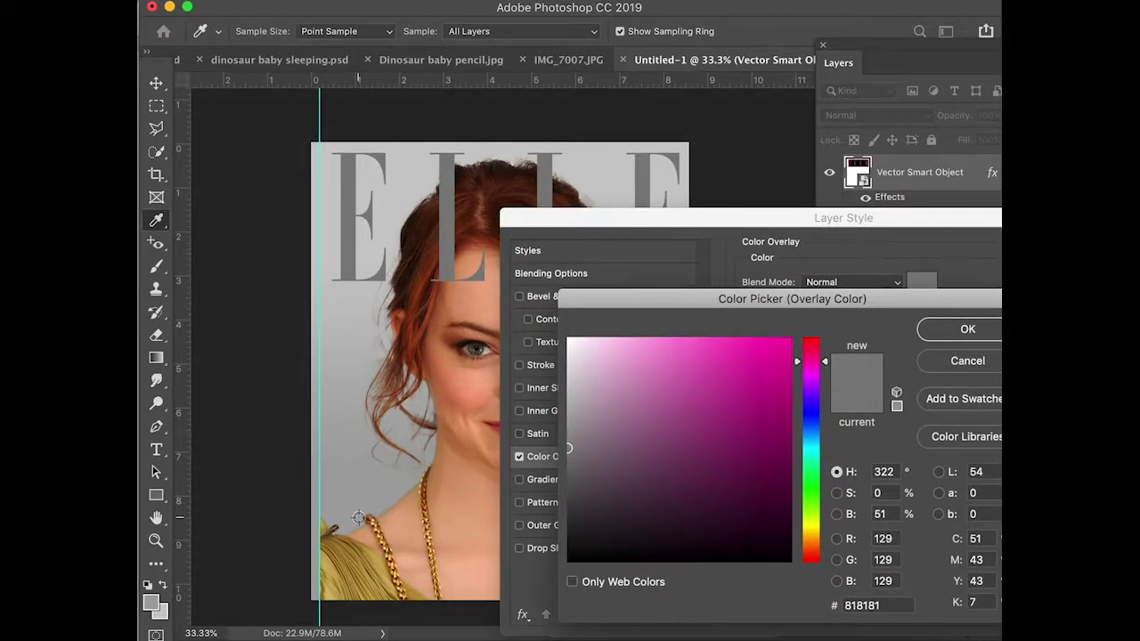
click(364, 566)
click(379, 565)
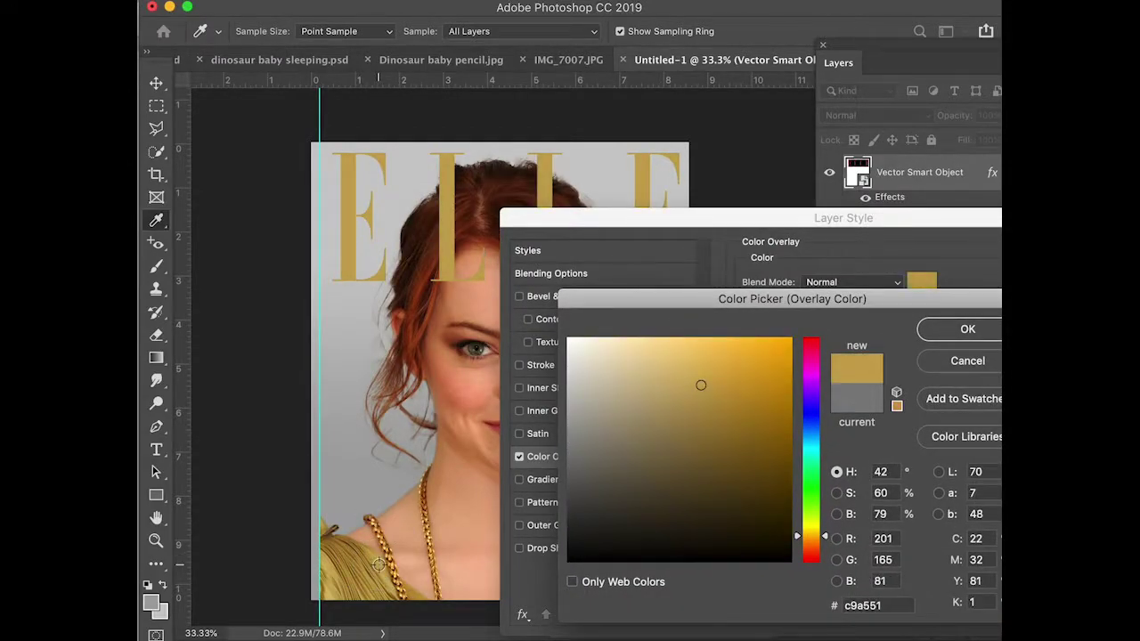
click(364, 555)
drag(364, 556, 318, 547)
click(326, 545)
click(326, 545)
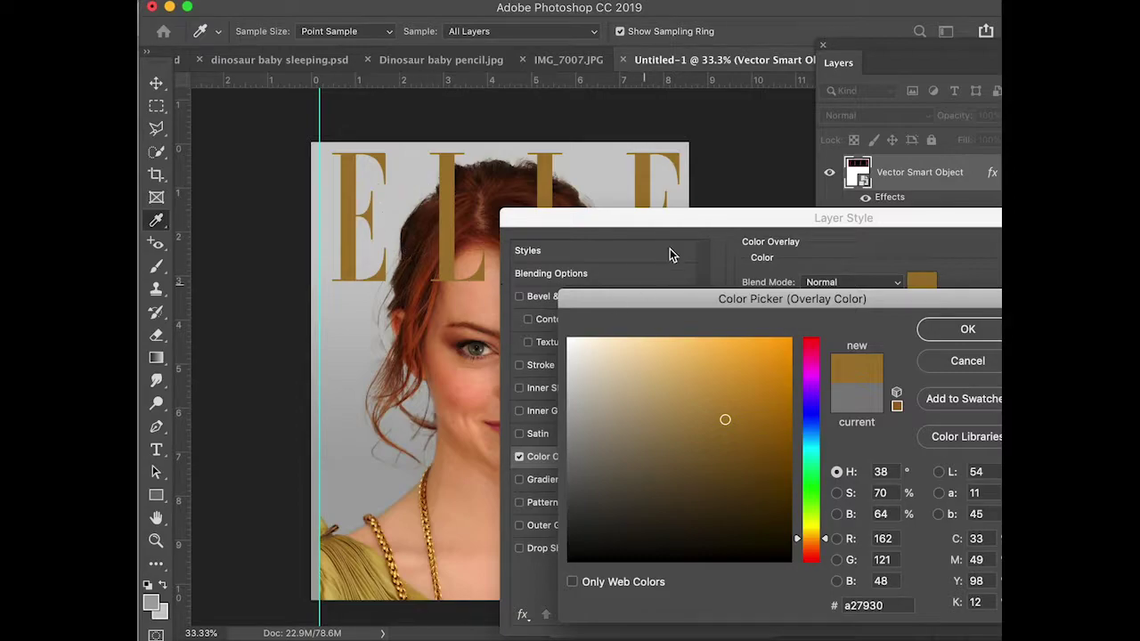
click(969, 331)
key(Return)
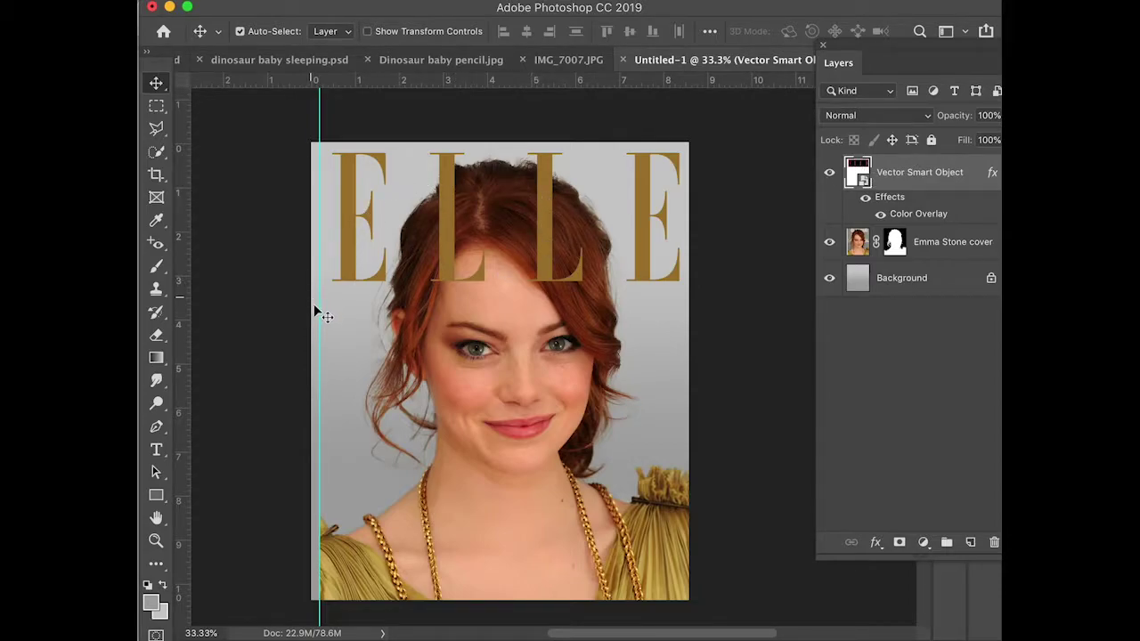
Create a new layer and make a rectangular selection of the narrow strip between the cover's left edge and the vertical guide
click(971, 543)
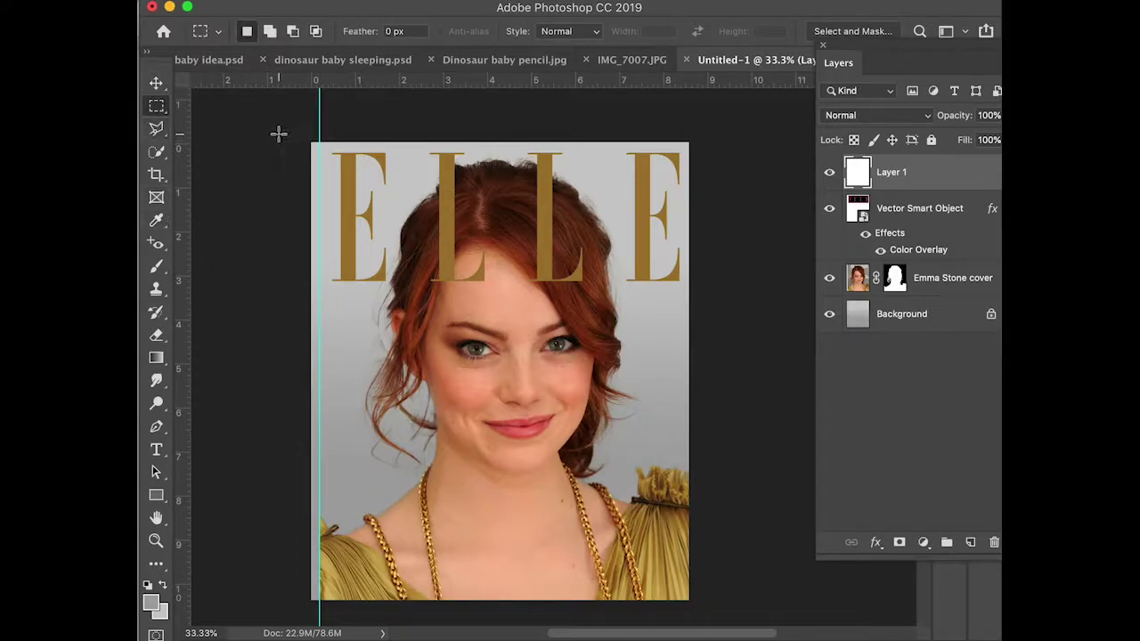
drag(299, 136, 331, 615)
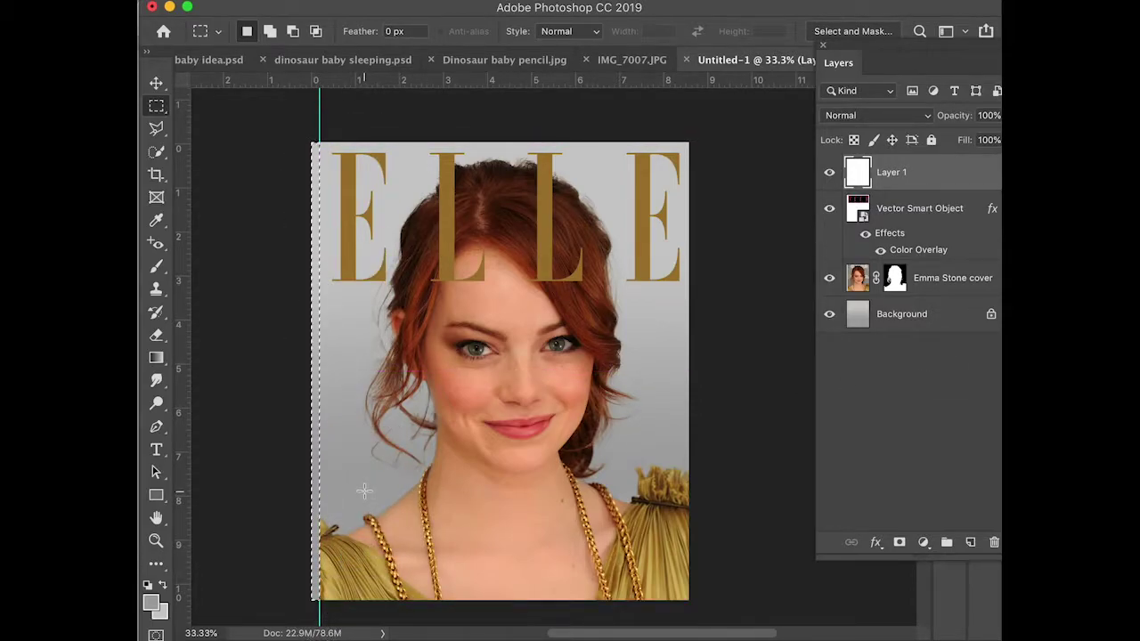
Fill the selected left-edge strip on Layer 1 with the dark gold sampled from the ELLE lettering, and deselect it
click(156, 265)
alt+click(347, 212)
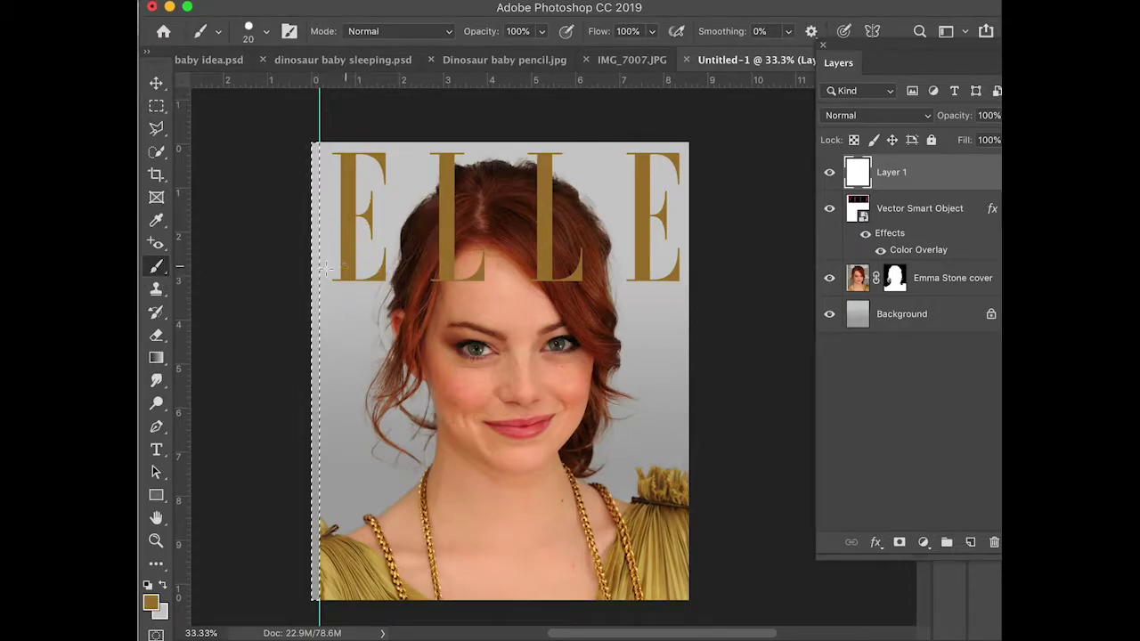
key(alt+BackSpace)
key(ctrl+d)
ctrl+click(320, 336)
ctrl+click(320, 336)
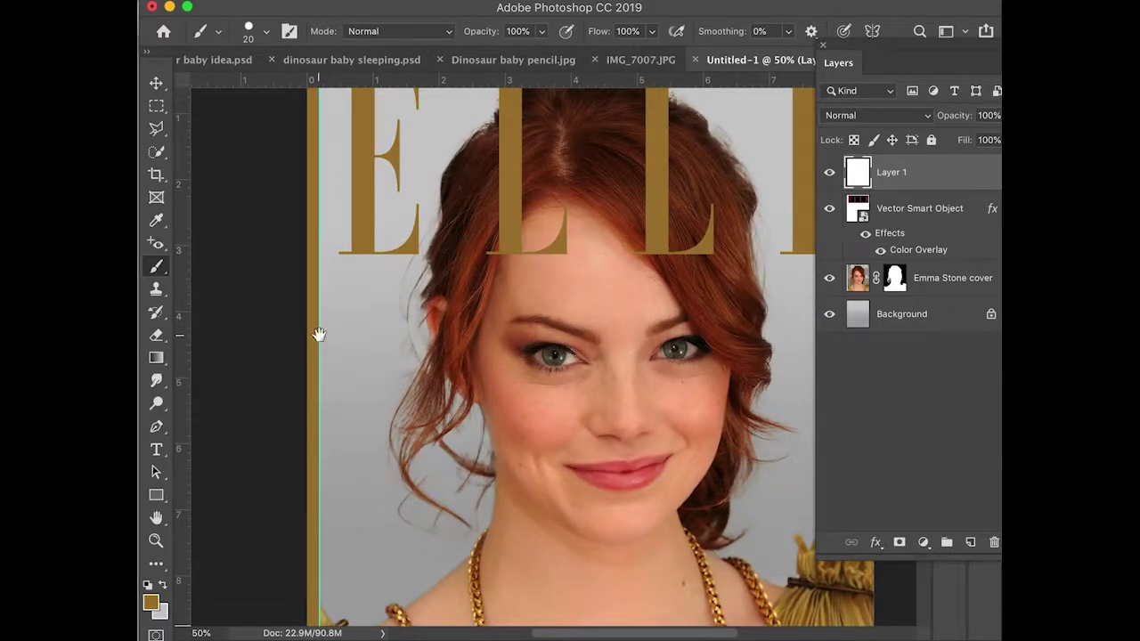
key(ctrl+;)
key(super+;)
drag(545, 324, 398, 304)
key(super+minus)
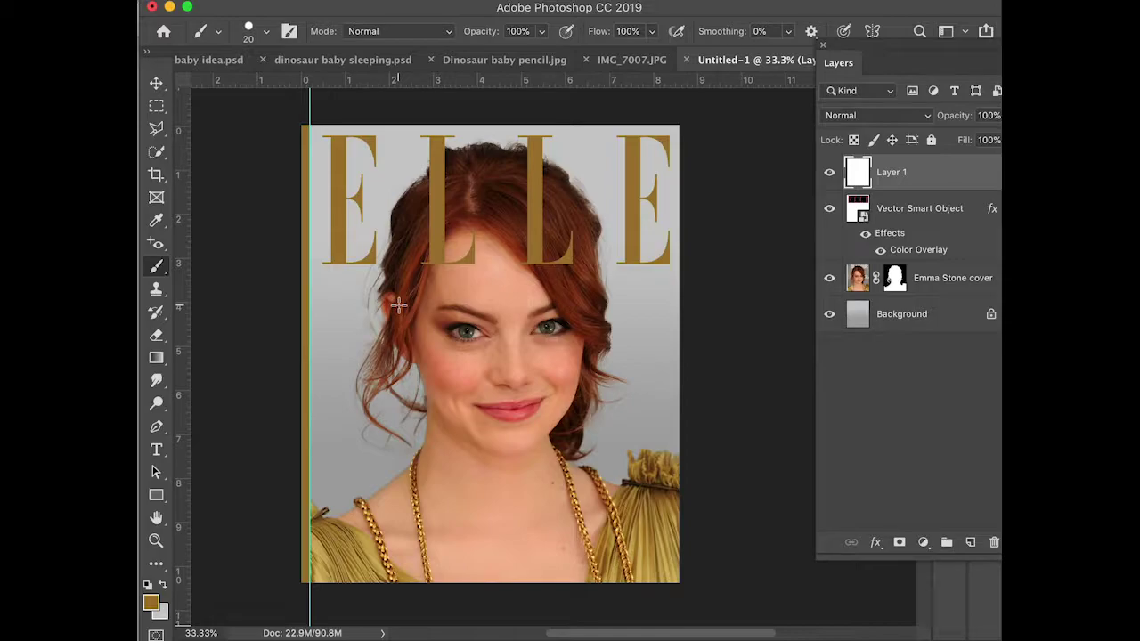
Duplicate the Vector Smart Object layer and transform the copy to a 90° rotation and about 2.9% scale
drag(917, 212, 970, 542)
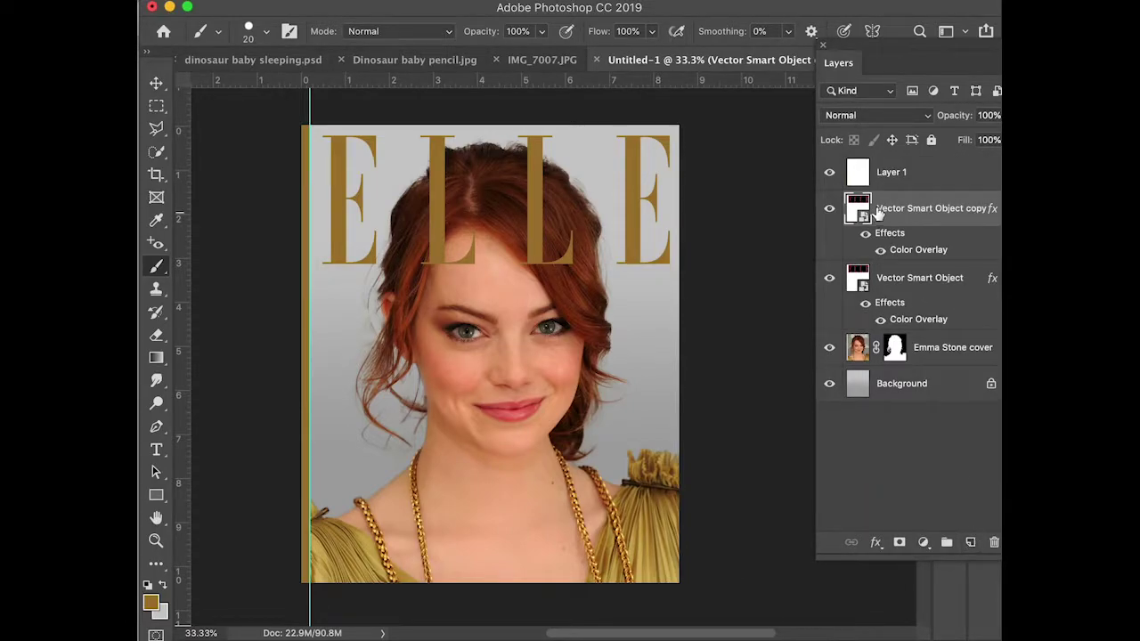
key(super+t)
drag(669, 137, 466, 210)
drag(418, 262, 450, 379)
drag(488, 343, 448, 492)
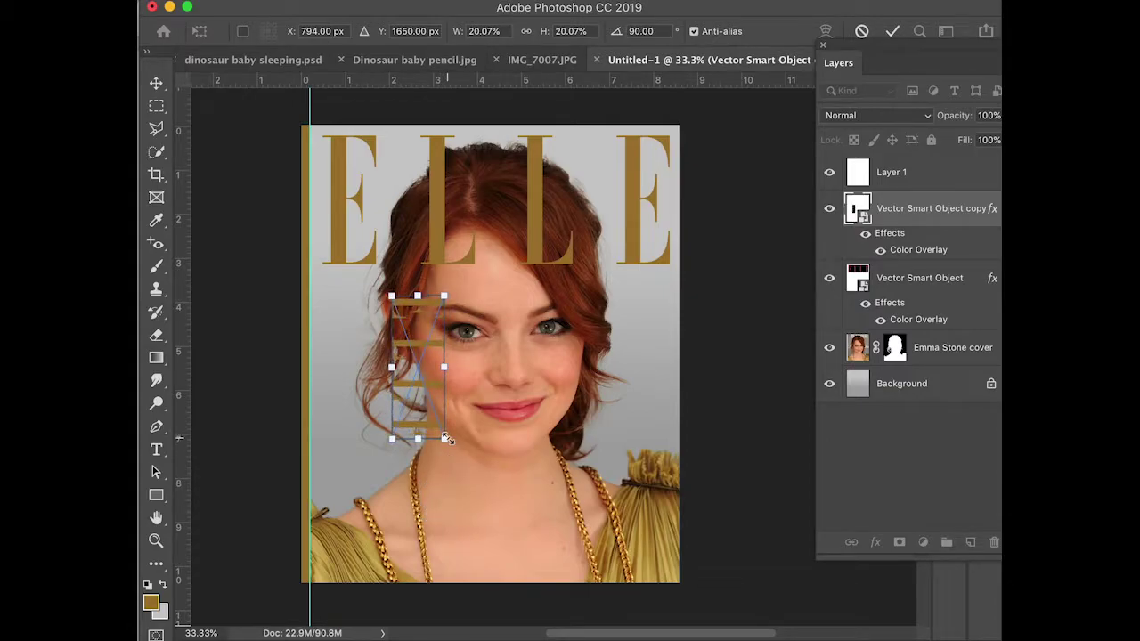
drag(445, 440, 395, 316)
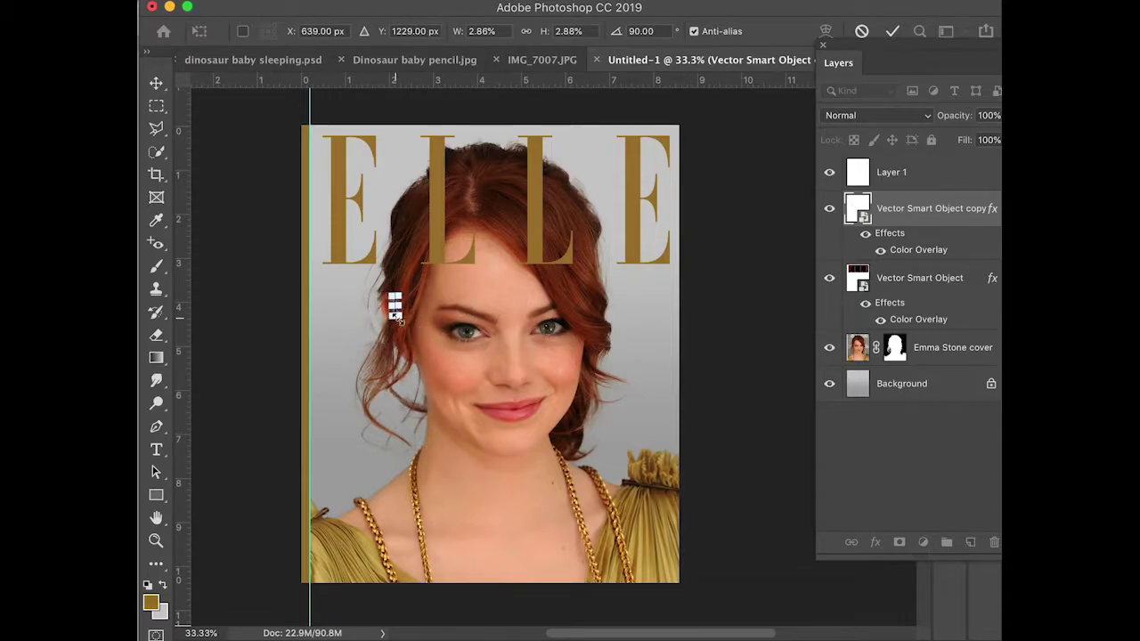
key(Return)
key(b)
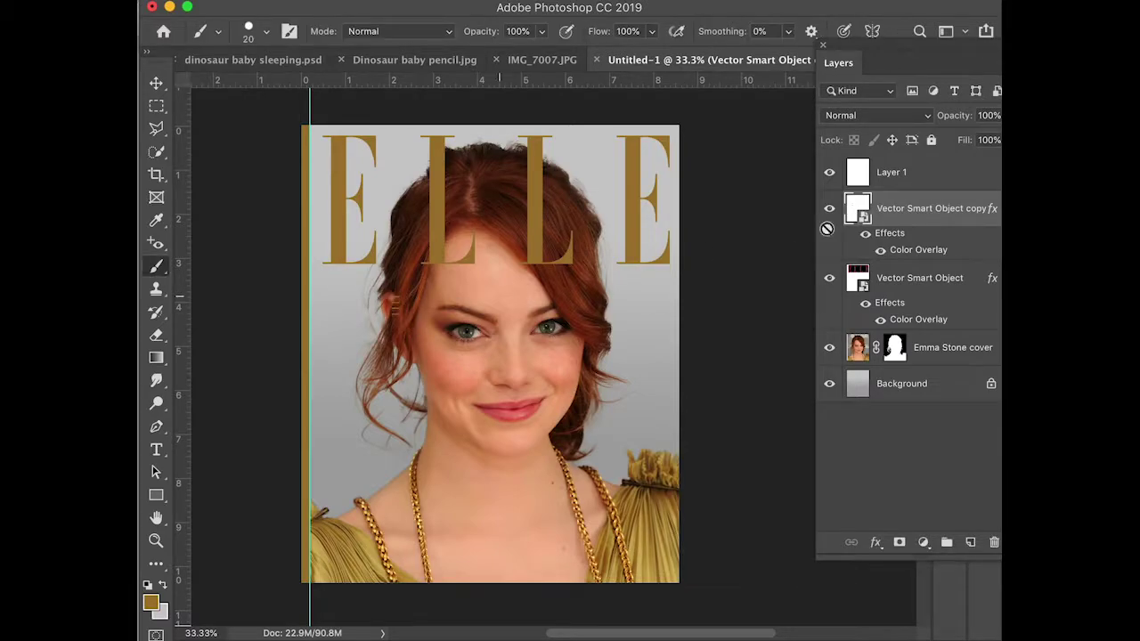
Set the Color Overlay of the small lettering copy to white ffffff and apply the layer style
double_click(919, 251)
click(927, 283)
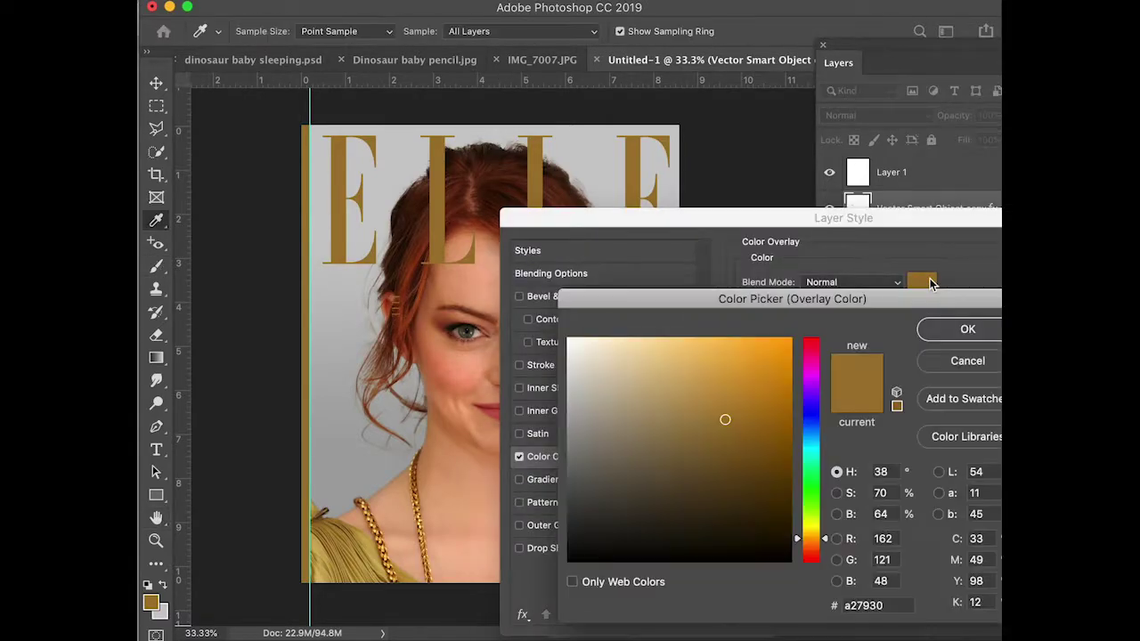
drag(588, 358, 569, 339)
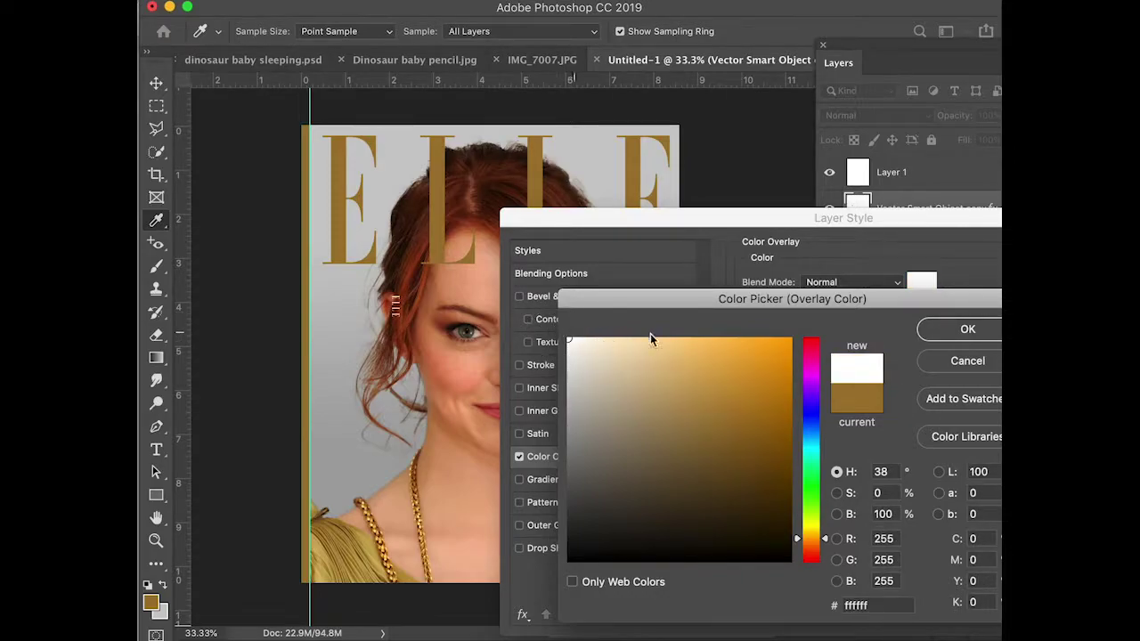
click(963, 331)
key(Return)
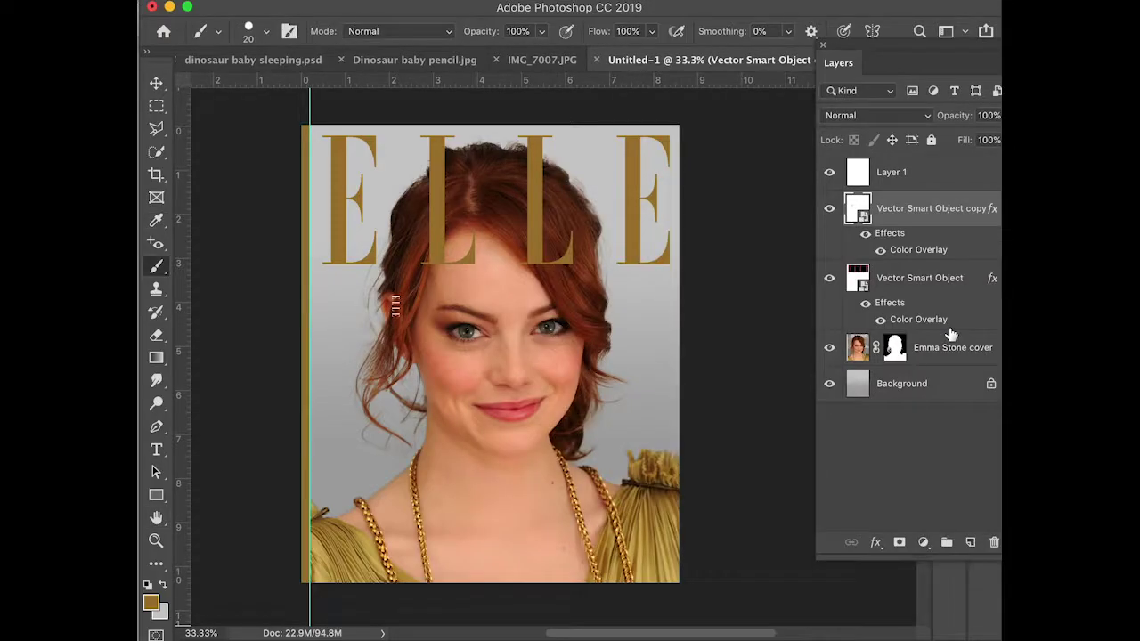
Try to move the small white ELLE lettering on the canvas with the Move tool, and undo the move
click(156, 82)
click(396, 310)
drag(396, 310, 583, 299)
super+click(391, 308)
super+click(391, 308)
super+click(391, 308)
key(super+z)
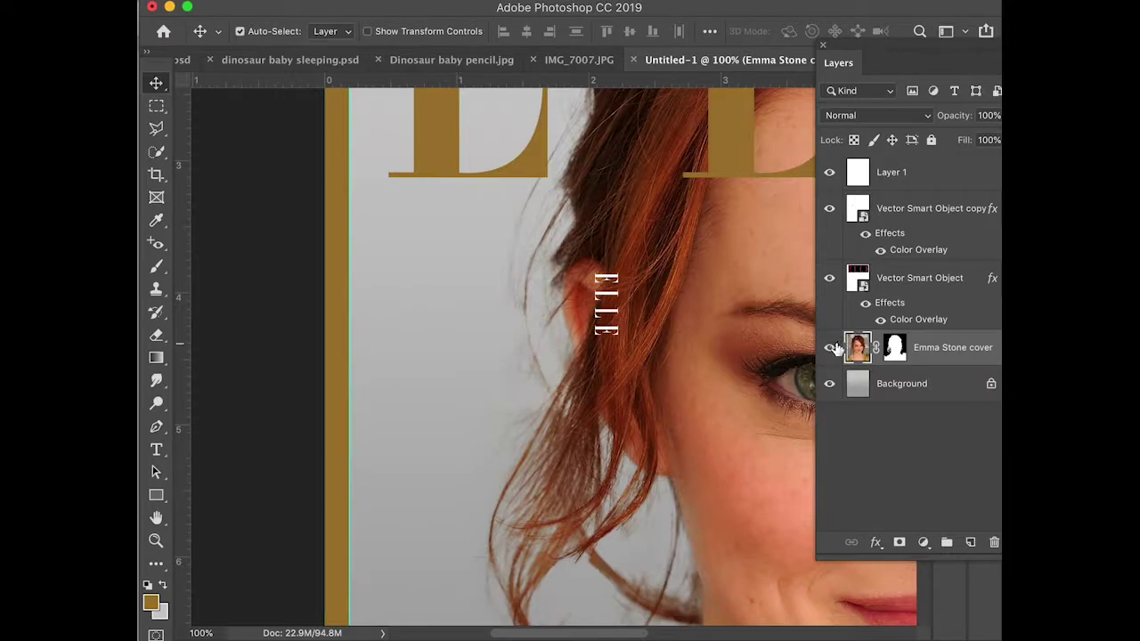
Hide the Emma Stone cover layer and the original Vector Smart Object layer
click(831, 347)
click(830, 280)
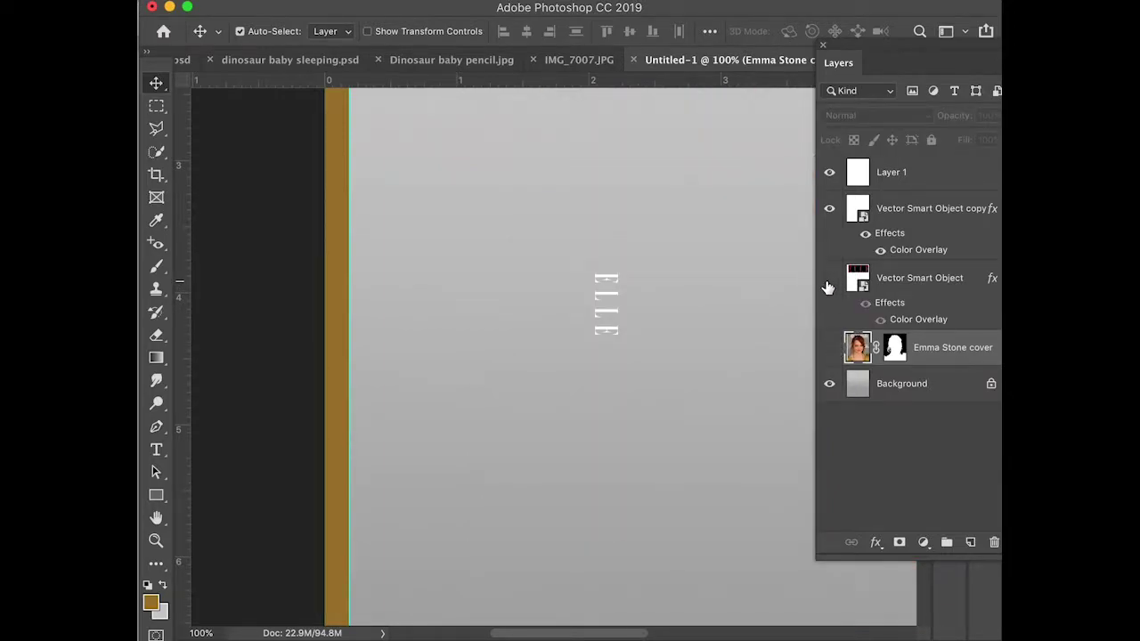
Move the small white lettering onto the gold strip and place its layer above Layer 1
click(967, 218)
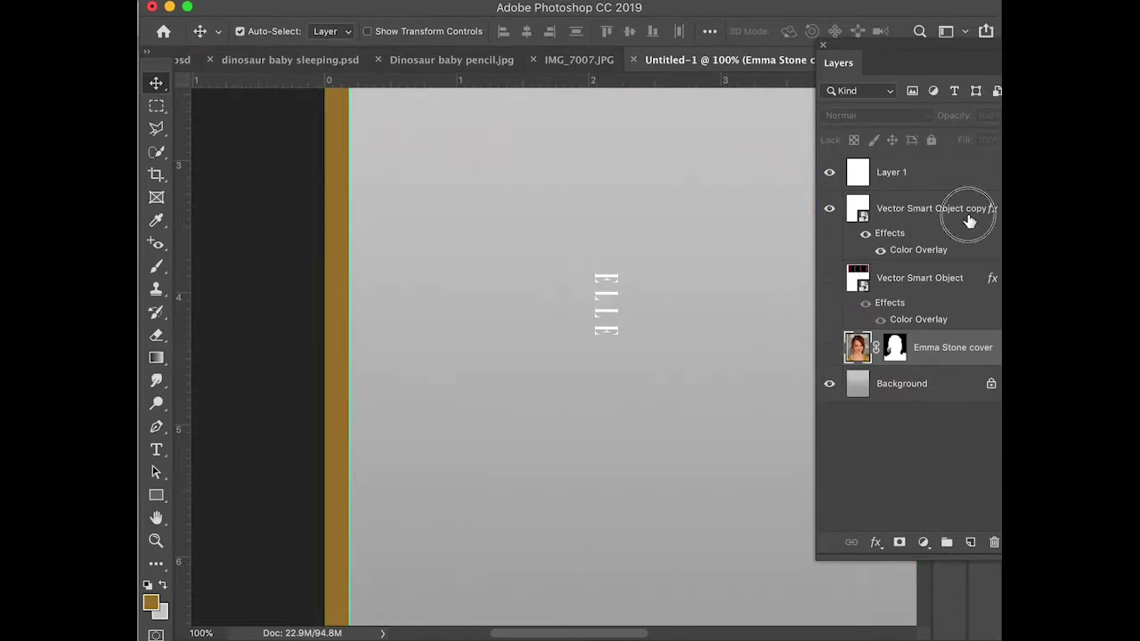
drag(606, 283, 343, 260)
drag(922, 208, 895, 166)
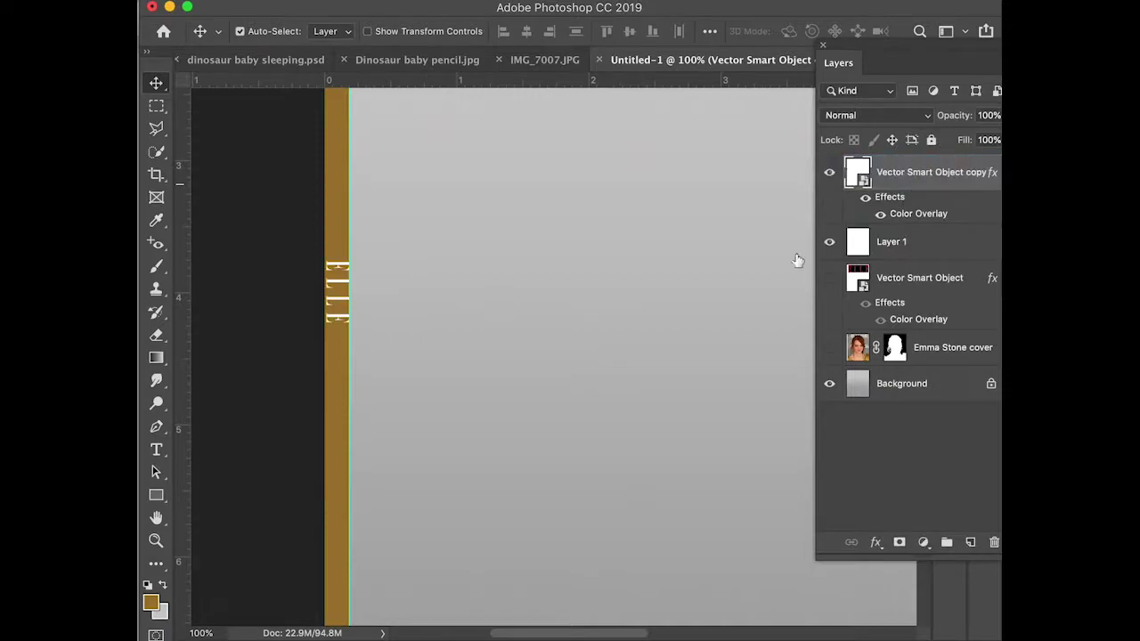
Start a free transform on the small white ELLE lettering on the gold strip
key(super+t)
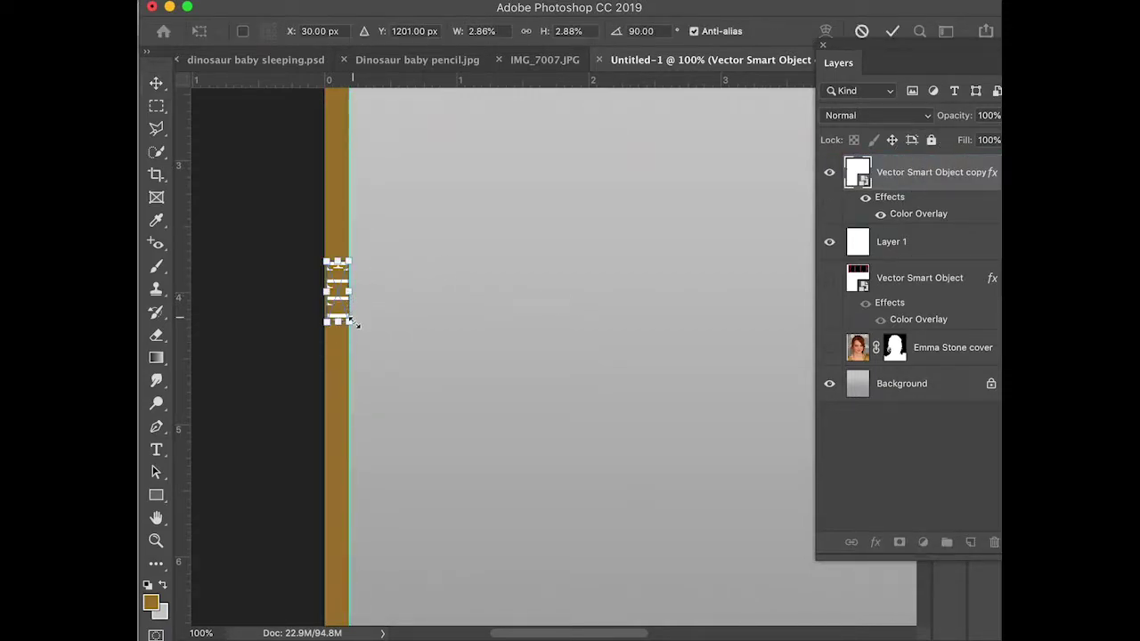
scroll(327, 290, up, 5)
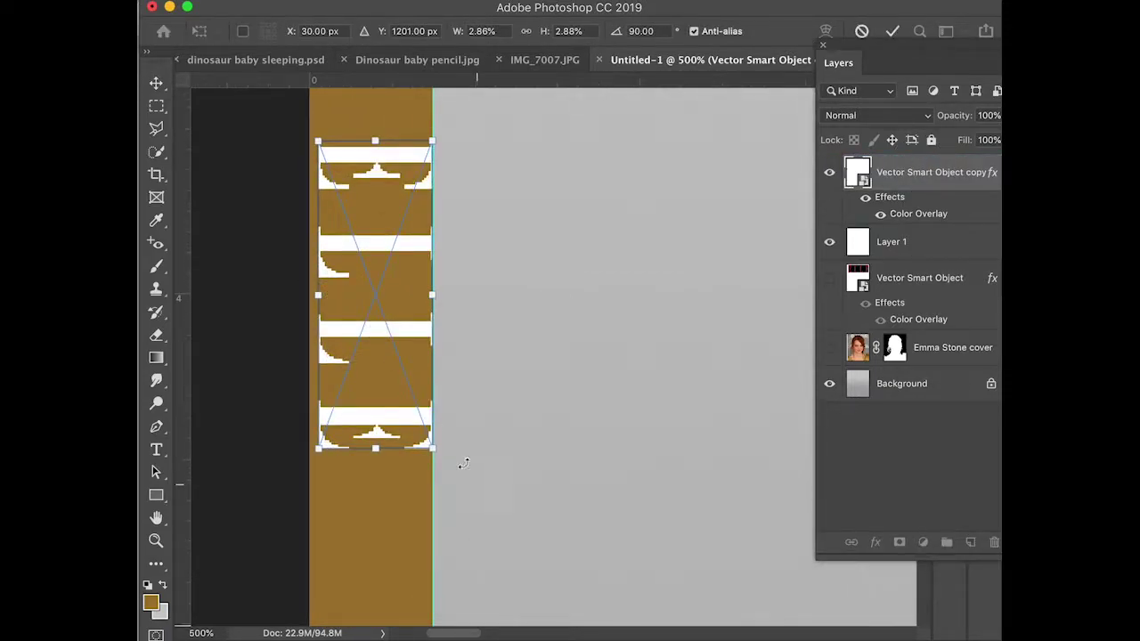
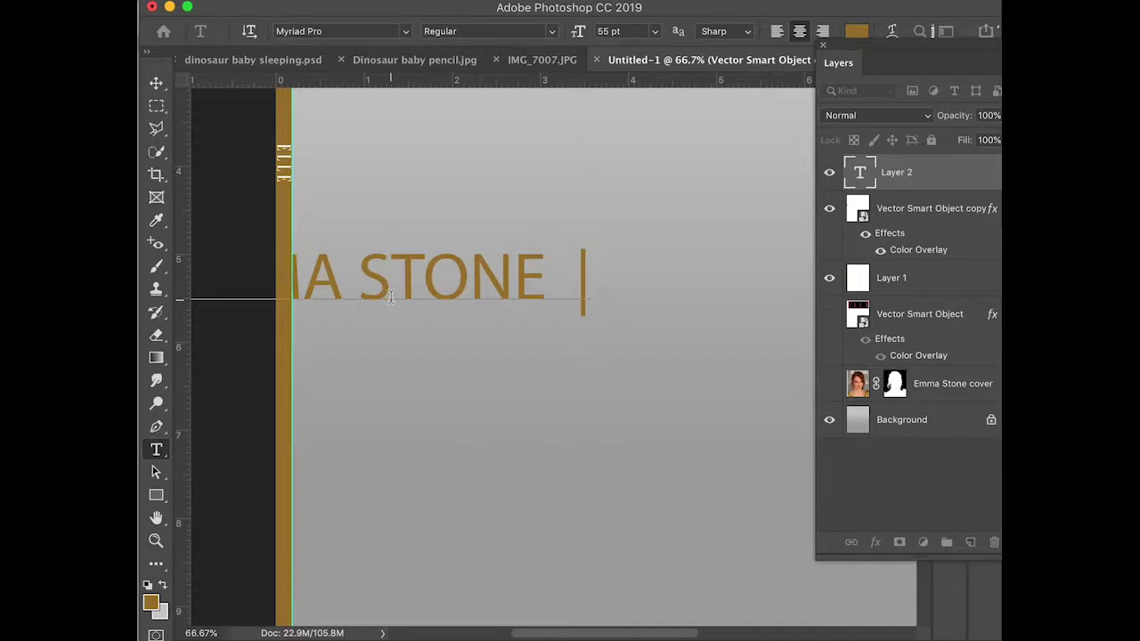
Complete the text line with "FALL LOOKS" after "EMMA STONE |" and select the whole line
text(FALL LOOKS)
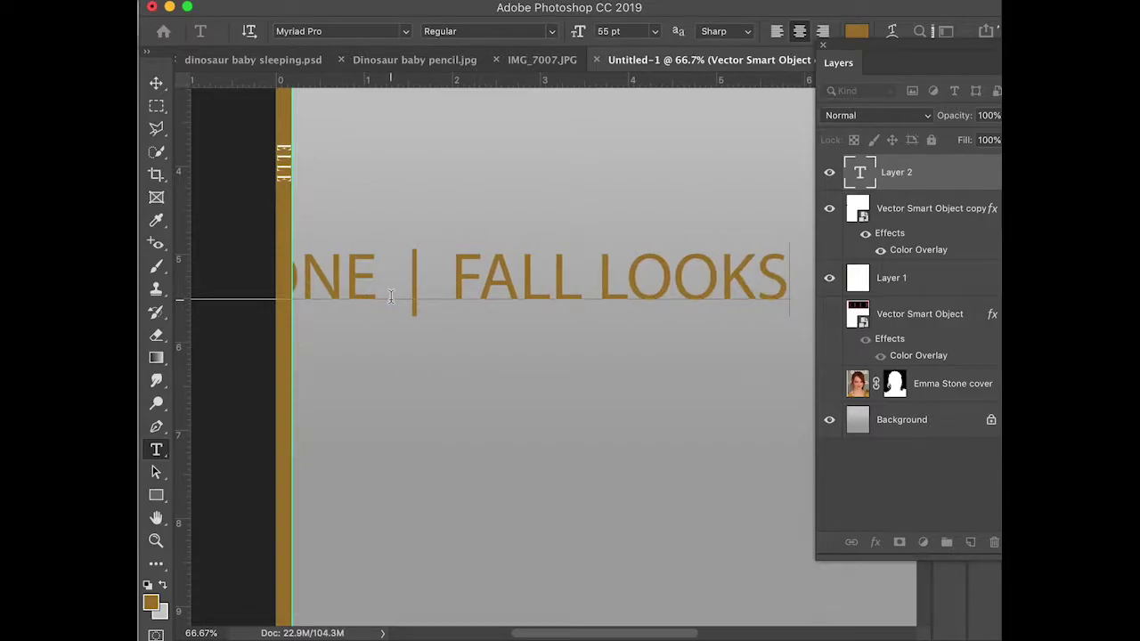
key(super+Return)
click(413, 282)
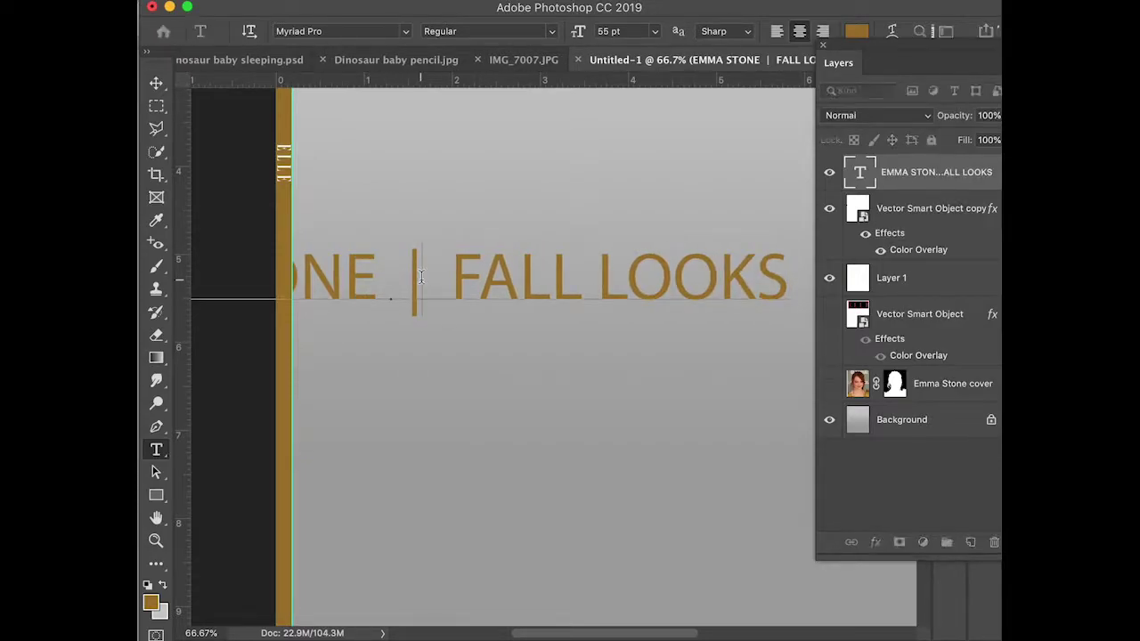
text(A)
key(BackSpace)
text(A)
key(BackSpace)
key(super+Return)
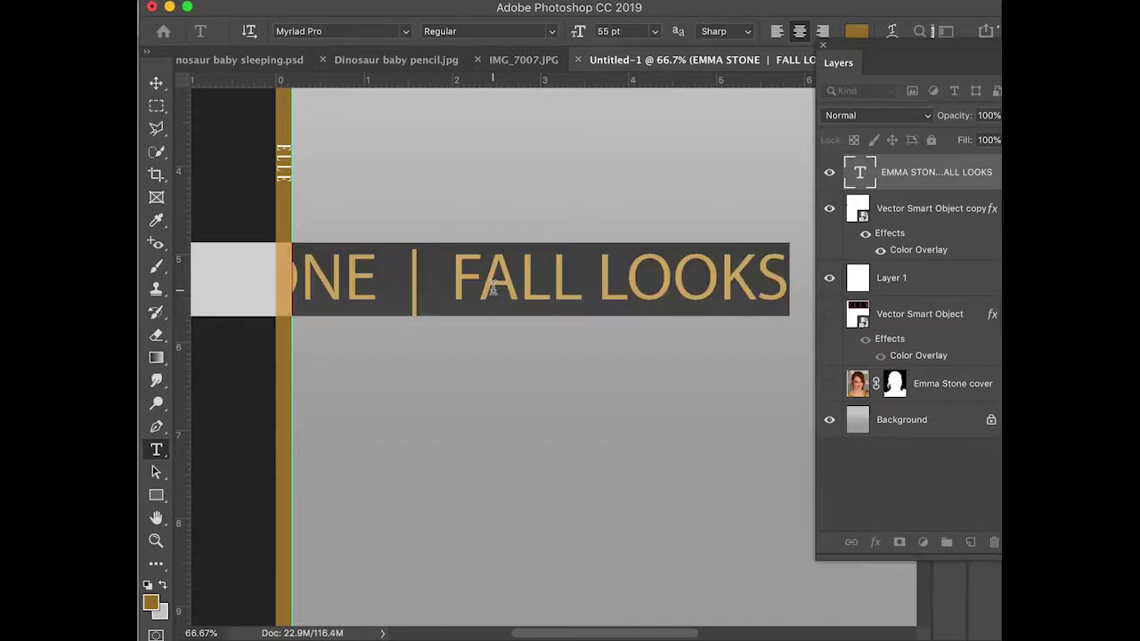
Change the colour of the EMMA STONE | FALL LOOKS text to black
click(857, 31)
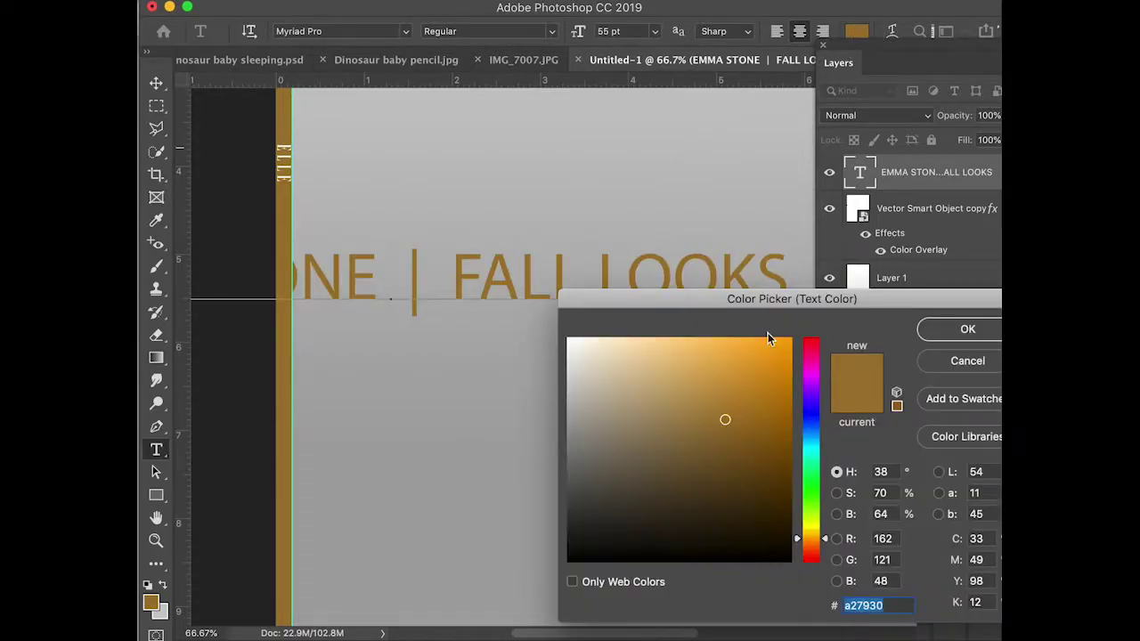
click(580, 547)
drag(580, 547, 561, 567)
click(958, 329)
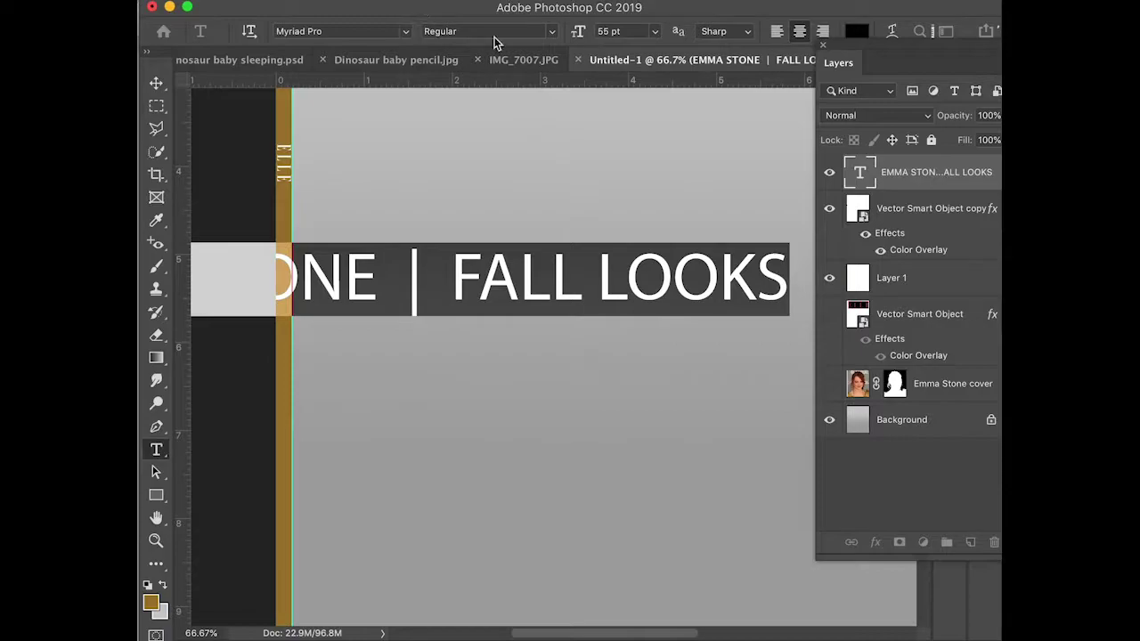
Set the EMMA STONE | FALL LOOKS text in Source Sans Pro Light at 20 pt
click(389, 35)
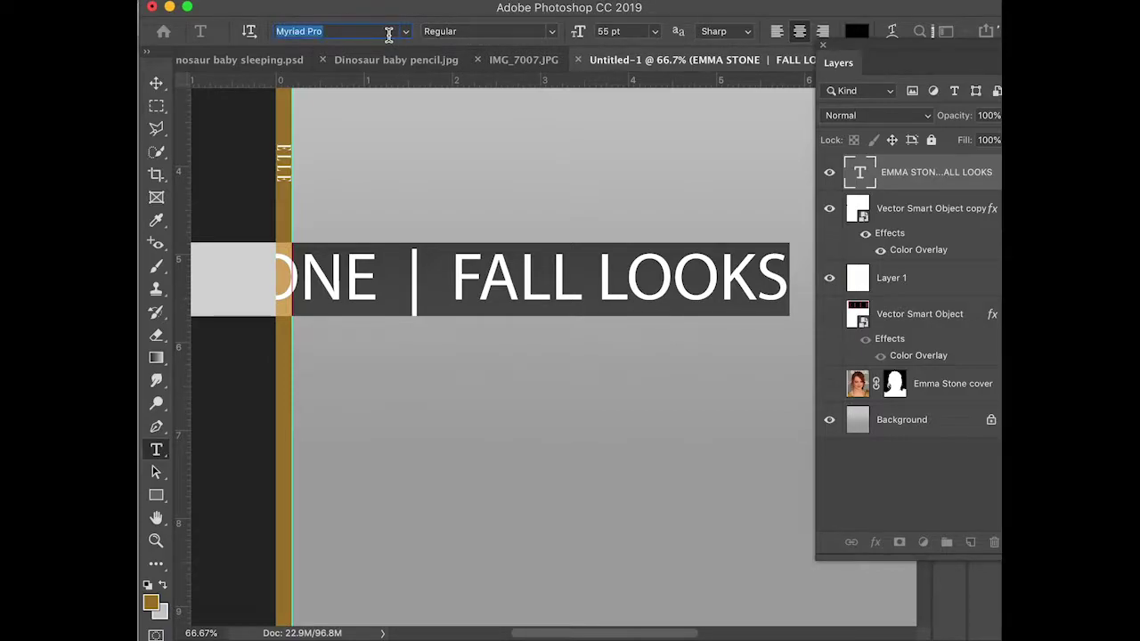
text(SOURCE)
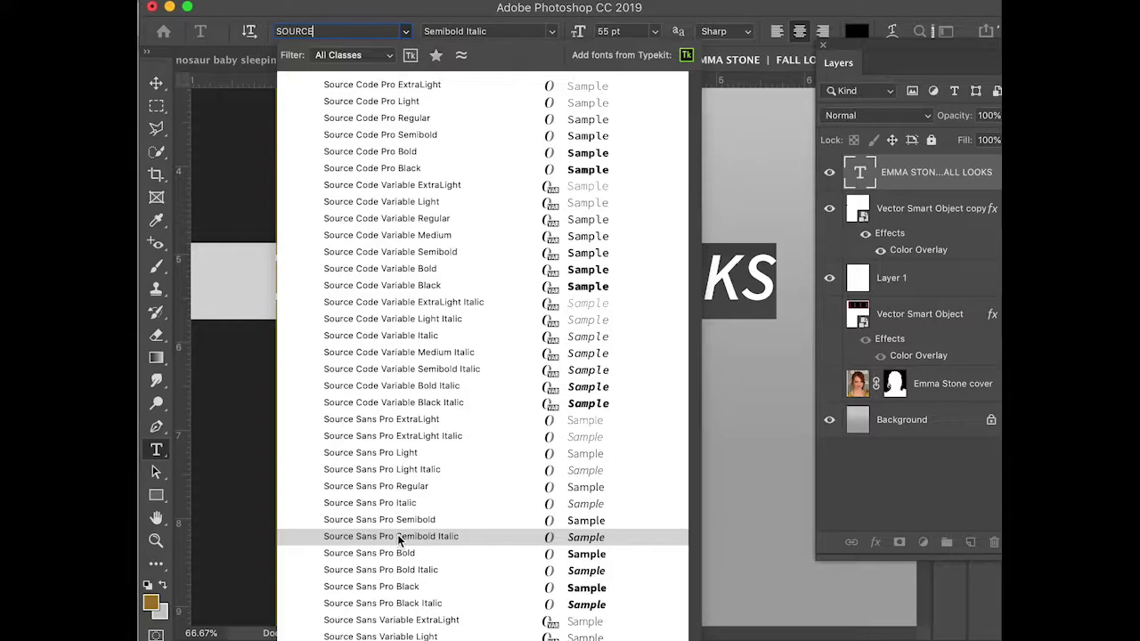
click(405, 452)
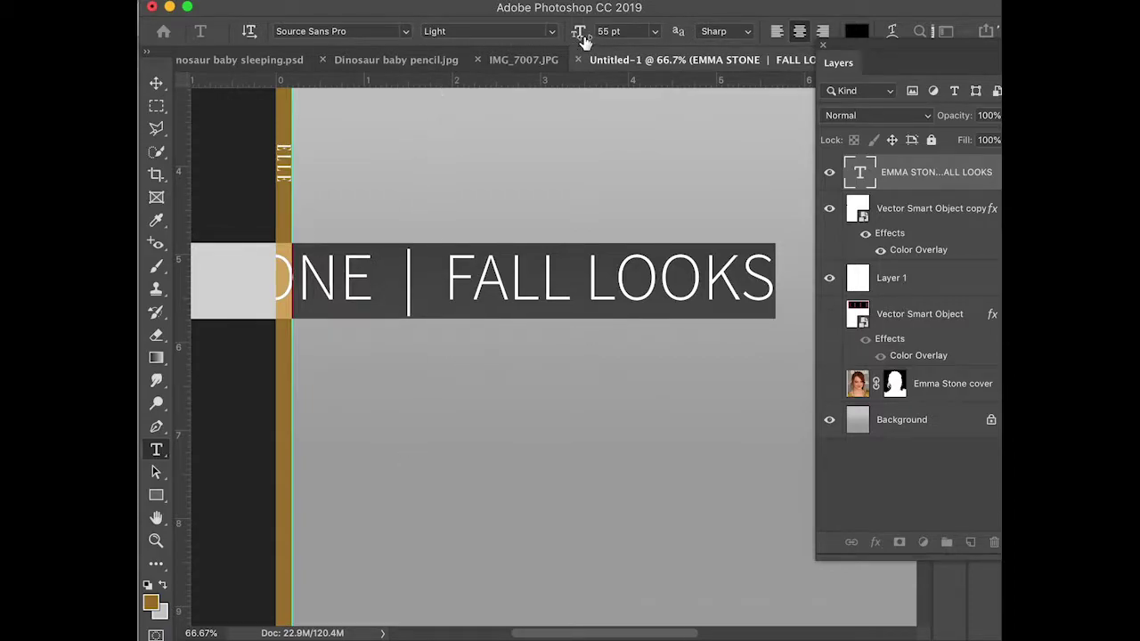
drag(580, 40, 550, 40)
key(super+Return)
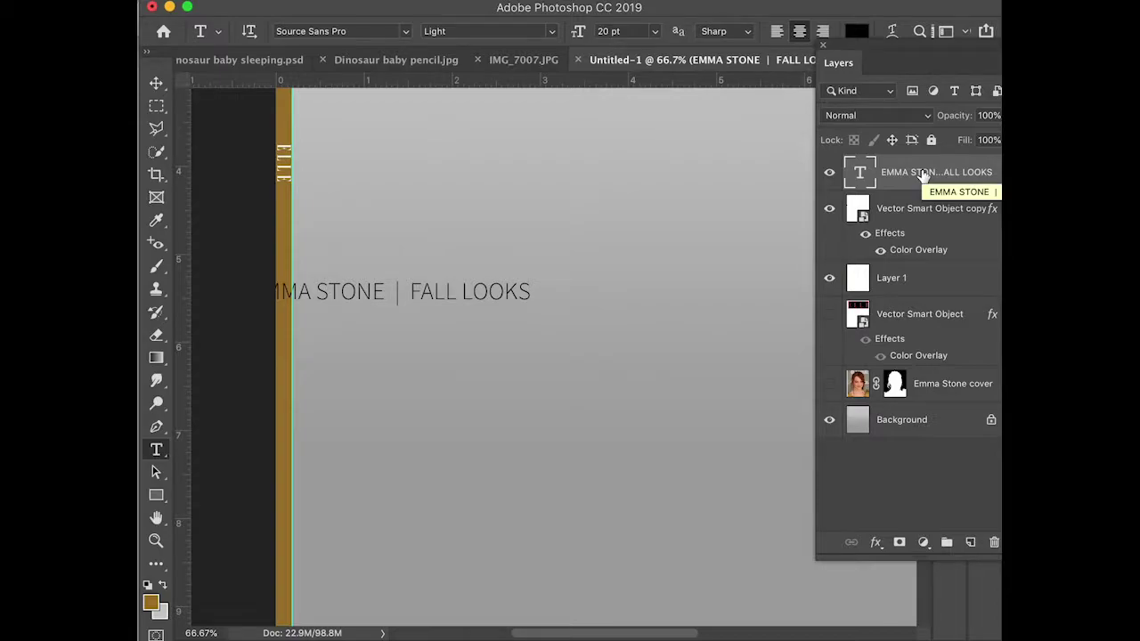
Rotate the text line 90° and fit it onto the gold strip below the small ELLE lettering, scaled down to about 11.65 pt
key(super+t)
drag(540, 319, 358, 433)
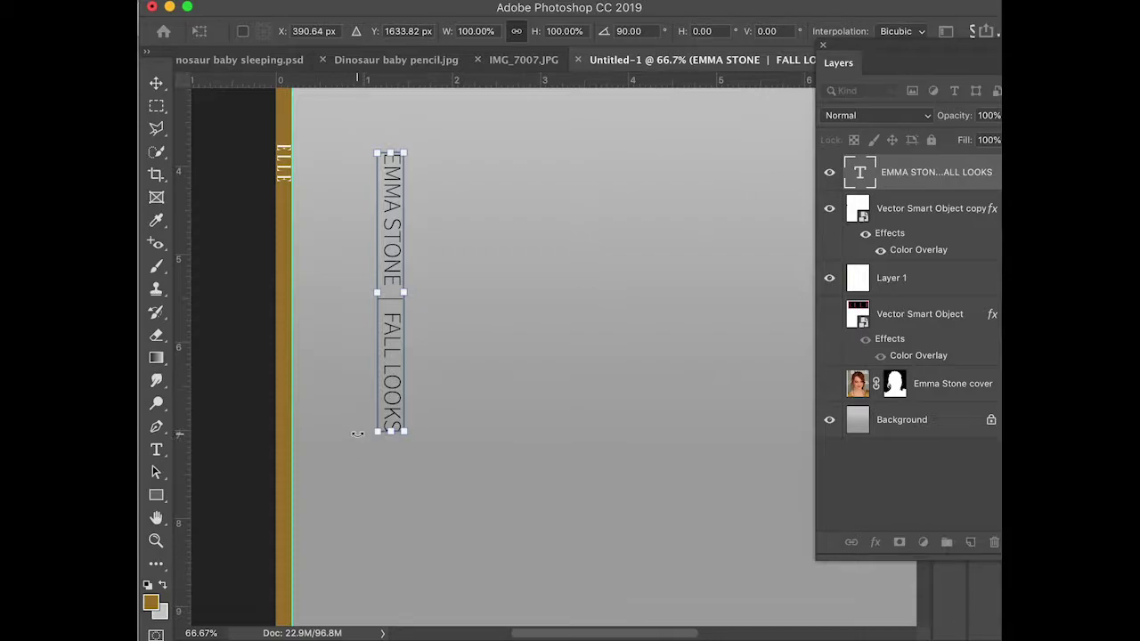
drag(407, 345, 288, 455)
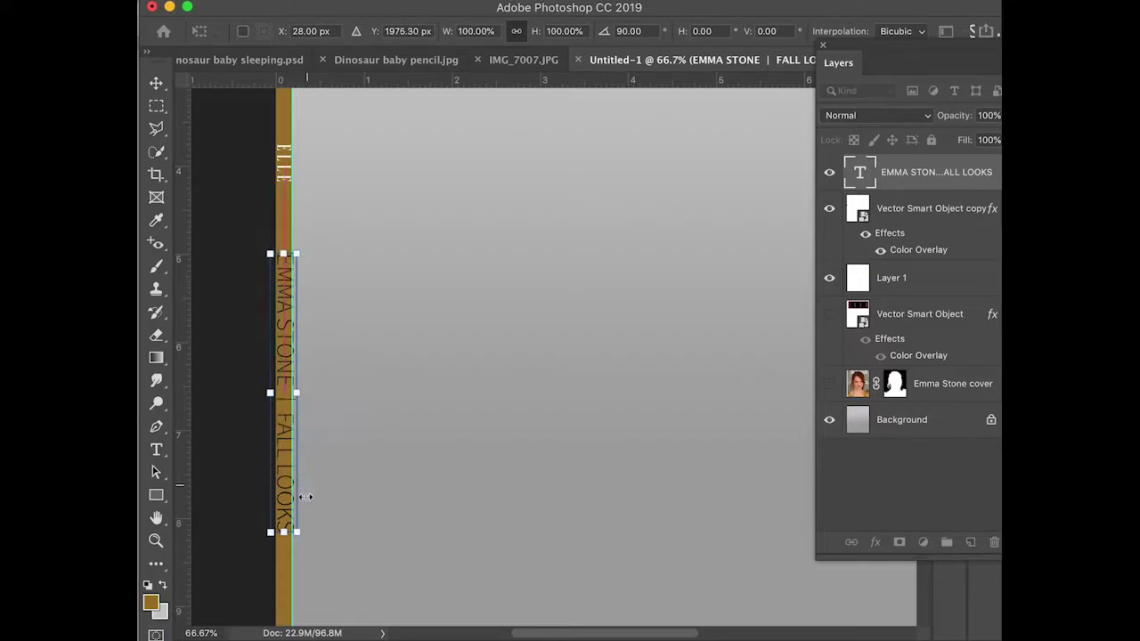
drag(300, 532, 509, 369)
key(Return)
Change the divider bar between EMMA STONE and FALL LOOKS to Regular weight at 8.65 pt
scroll(286, 367, up, 6)
scroll(510, 369, down, 3)
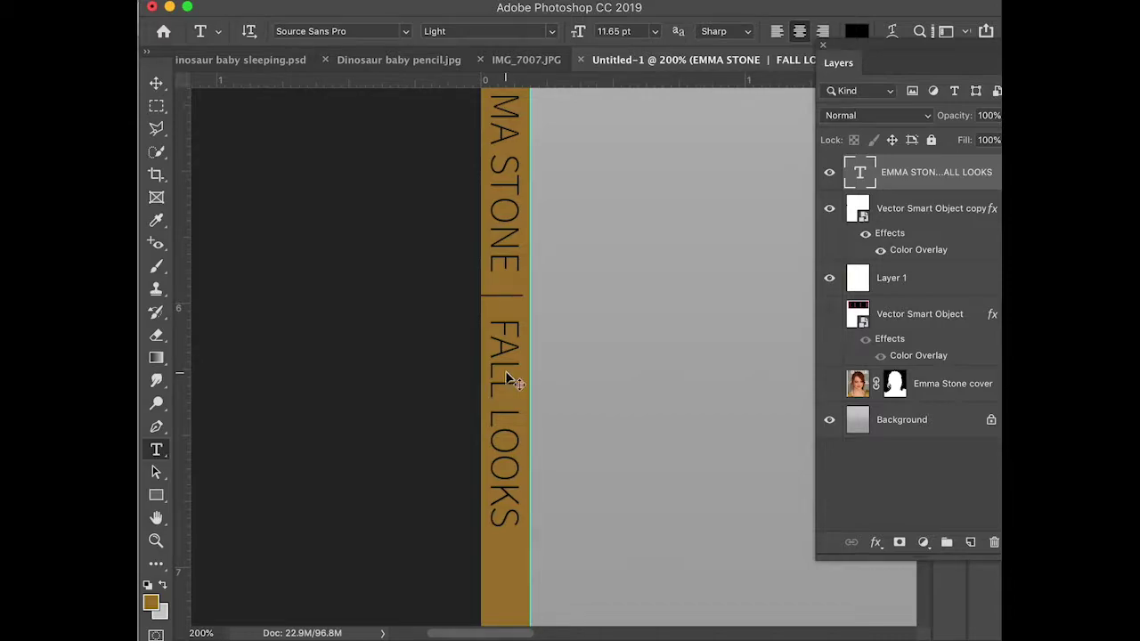
double_click(501, 295)
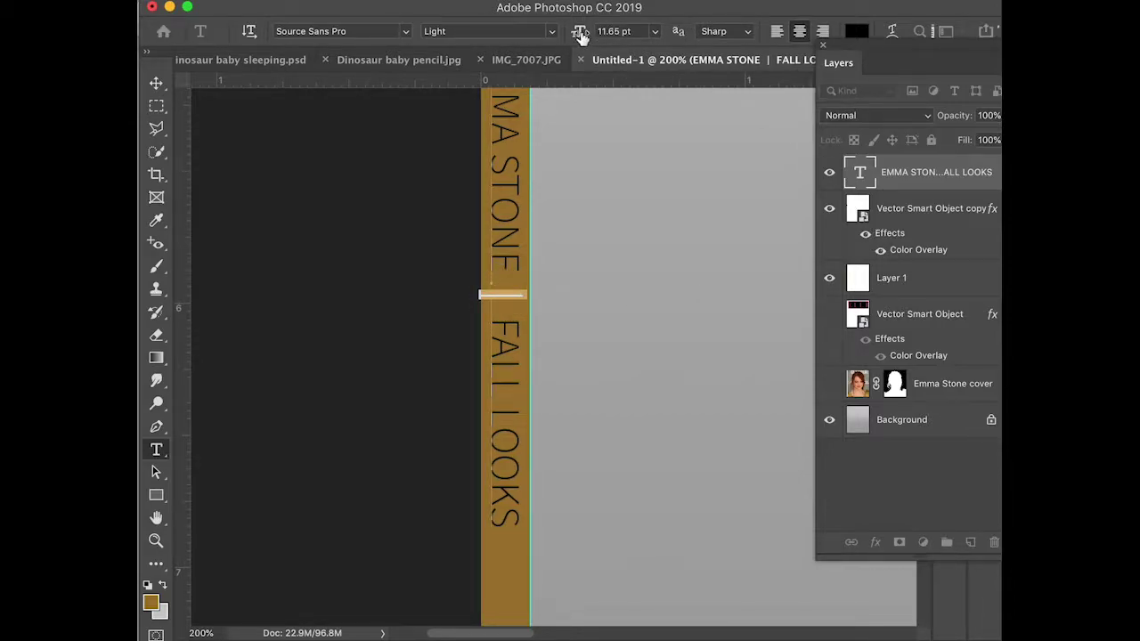
drag(580, 34, 576, 33)
click(552, 33)
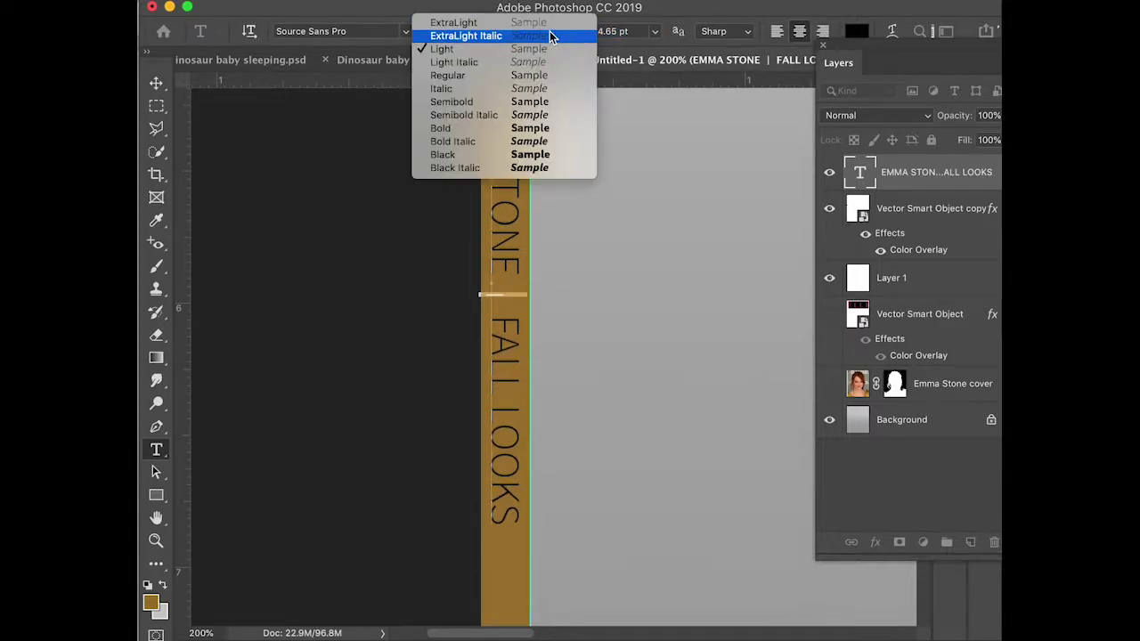
click(548, 78)
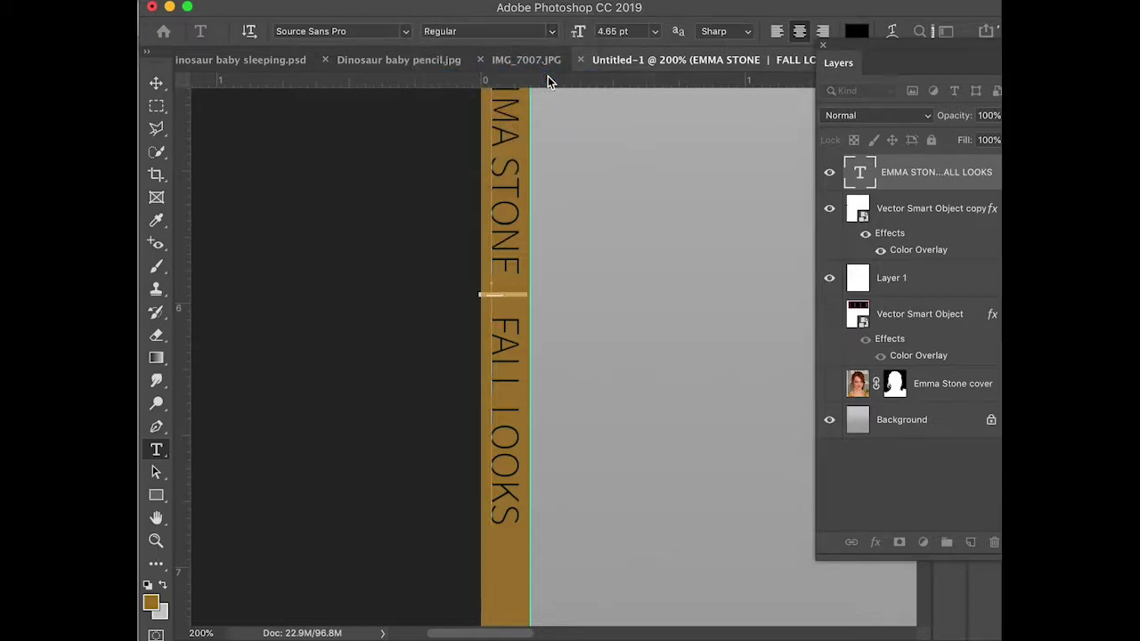
drag(580, 33, 581, 38)
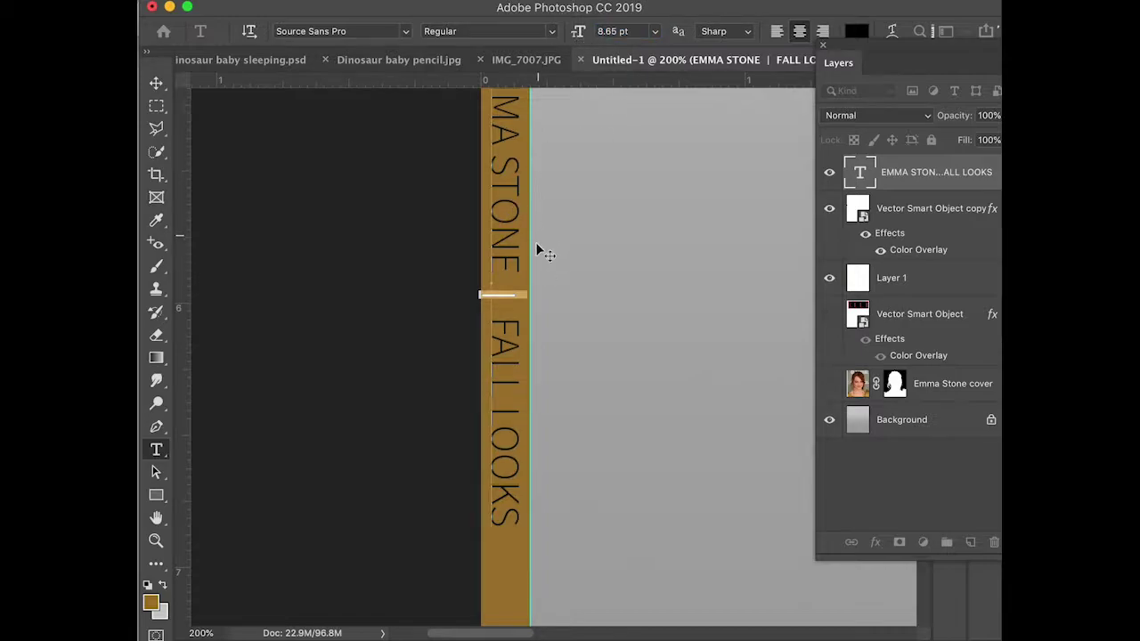
Centre the divider bar within the gold strip by setting its size to 10.65 pt and its baseline shift to 1 pt
drag(882, 60, 741, 539)
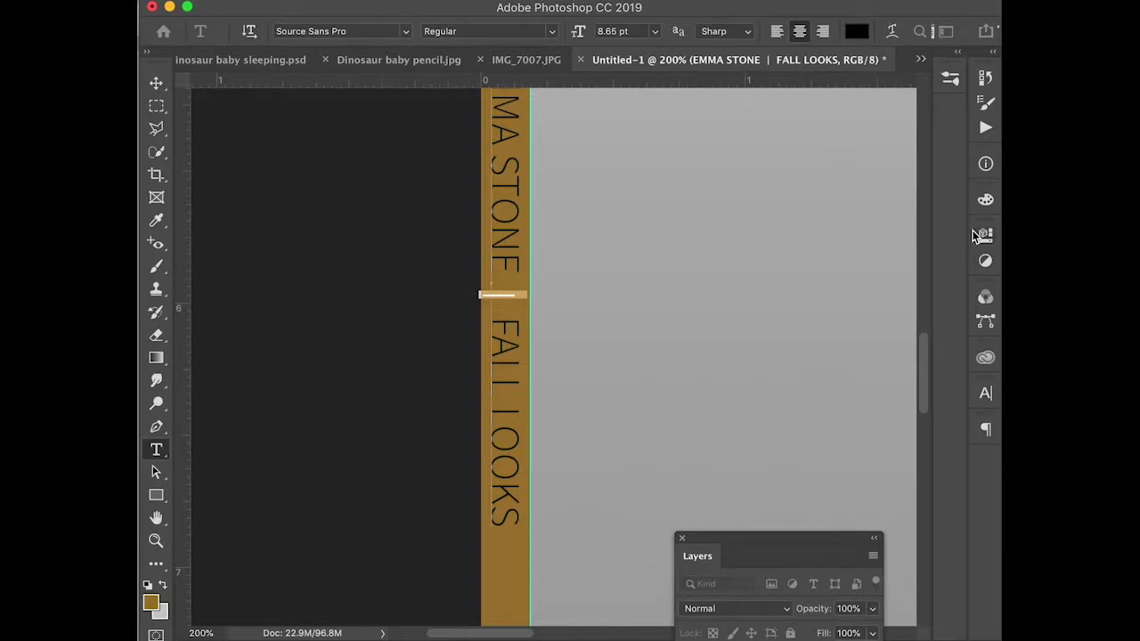
click(985, 393)
drag(790, 381, 705, 112)
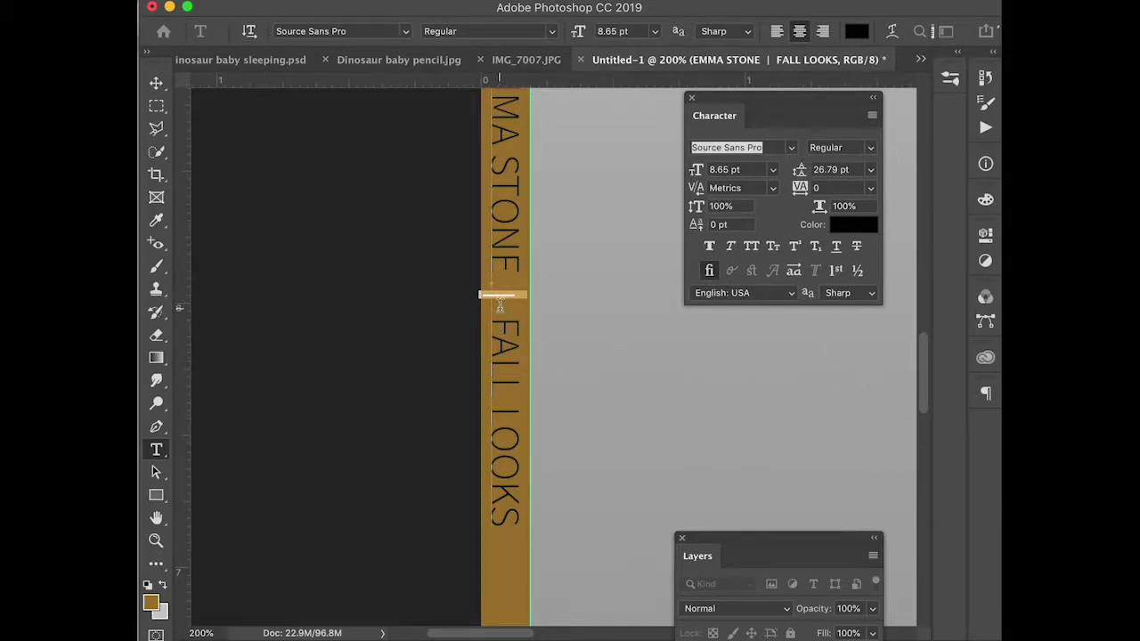
click(695, 226)
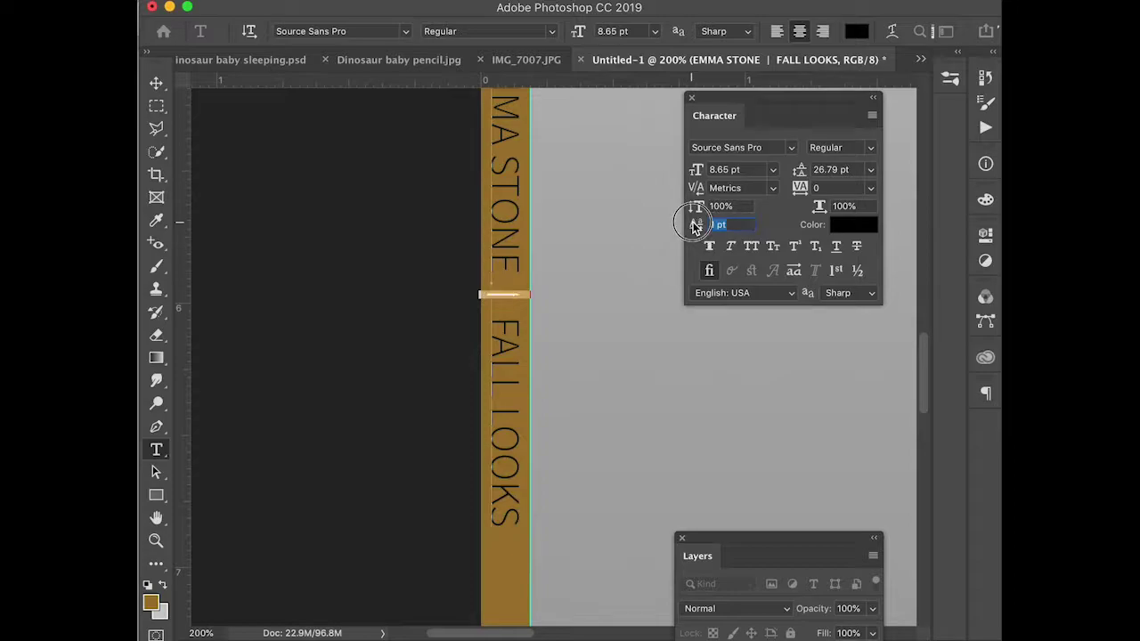
drag(693, 222, 694, 223)
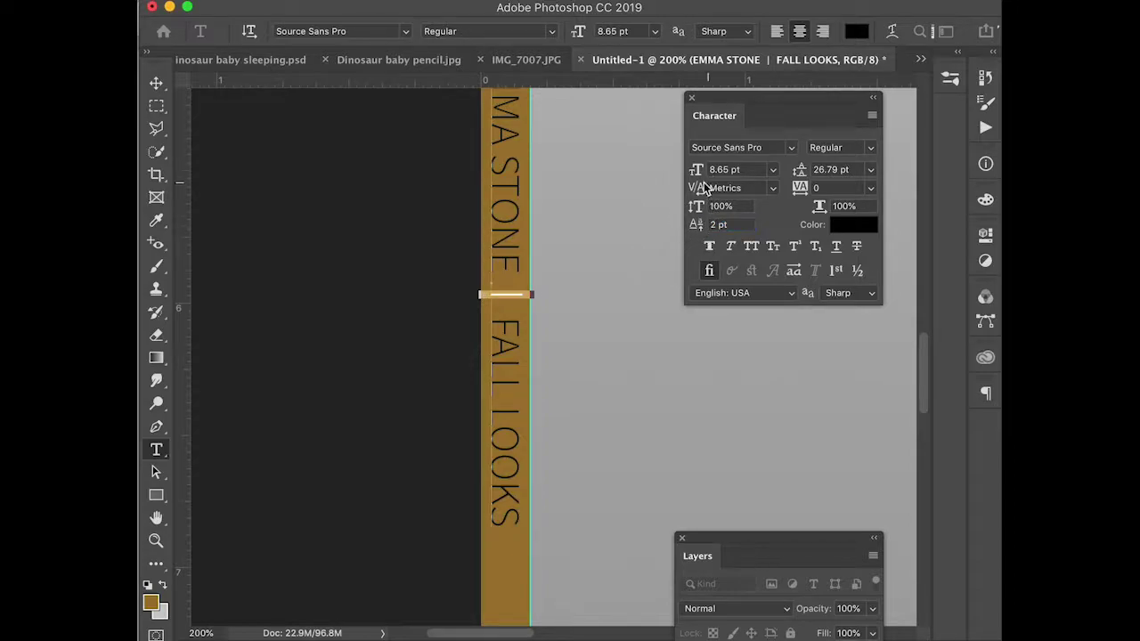
drag(695, 172, 697, 176)
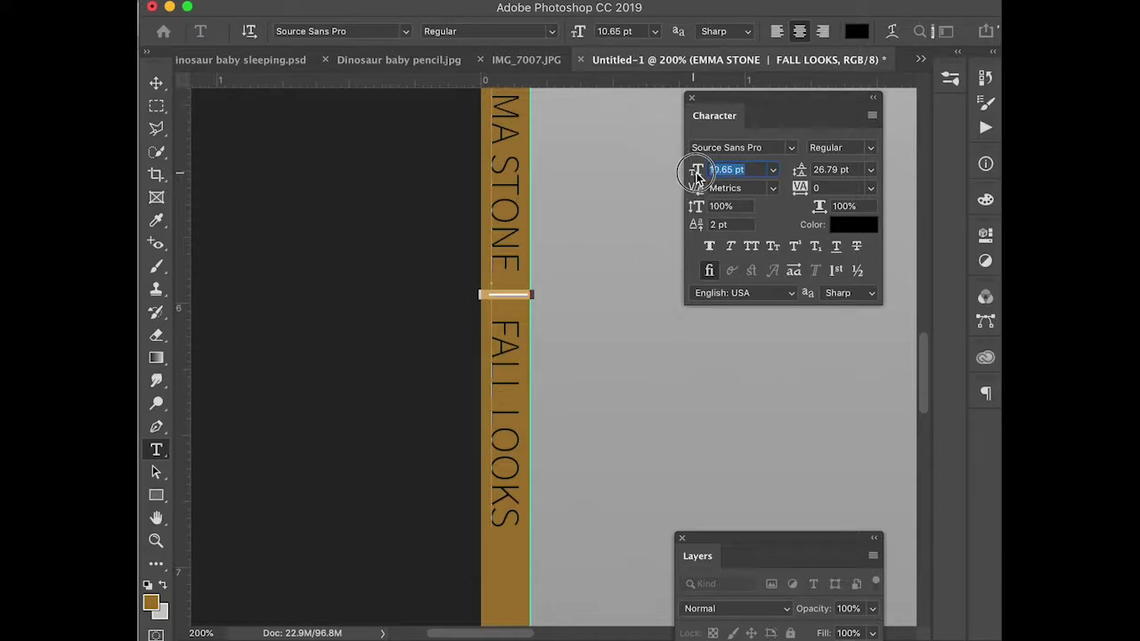
click(698, 226)
drag(698, 229, 698, 227)
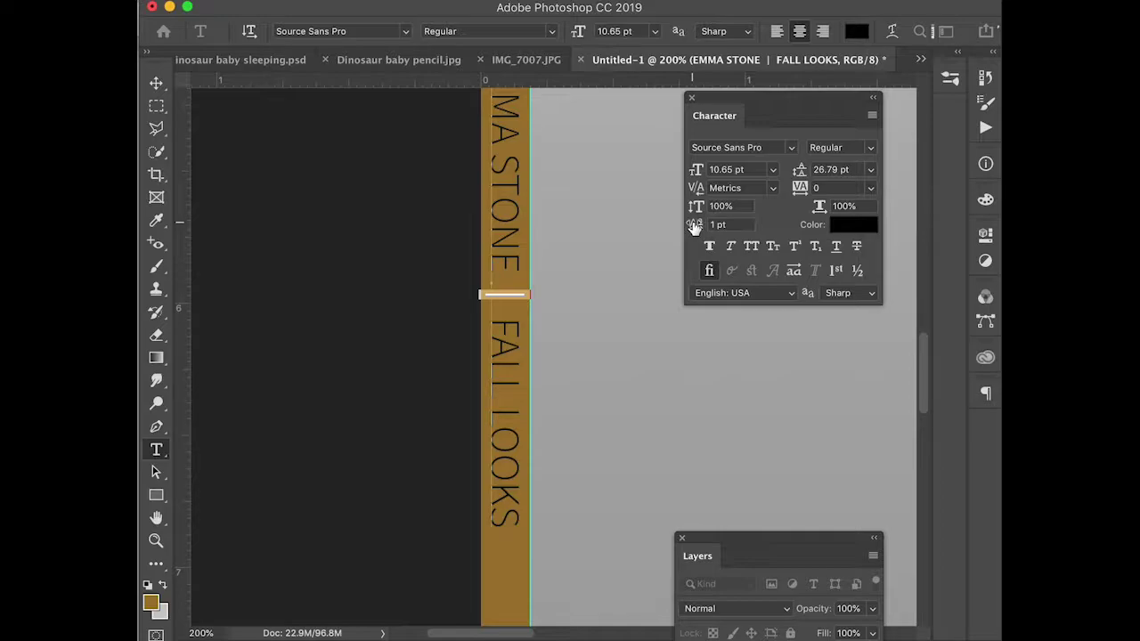
key(super+Return)
Make the original Vector Smart Object layer and the Emma Stone cover layer visible again
alt+click(596, 280)
alt+click(596, 280)
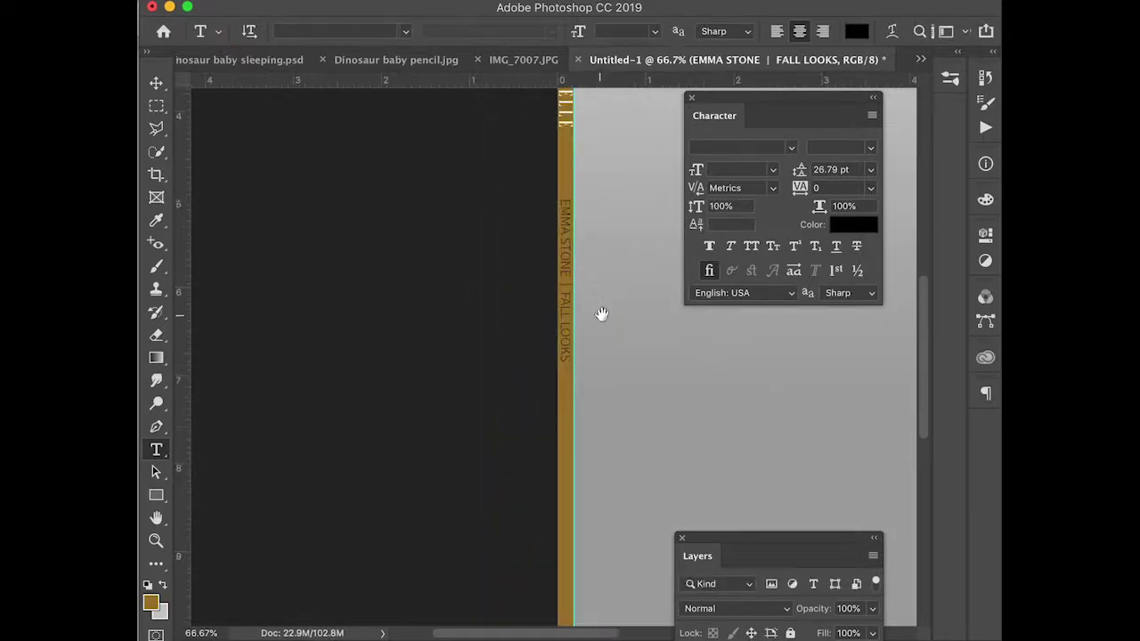
drag(601, 315, 280, 330)
alt+click(486, 323)
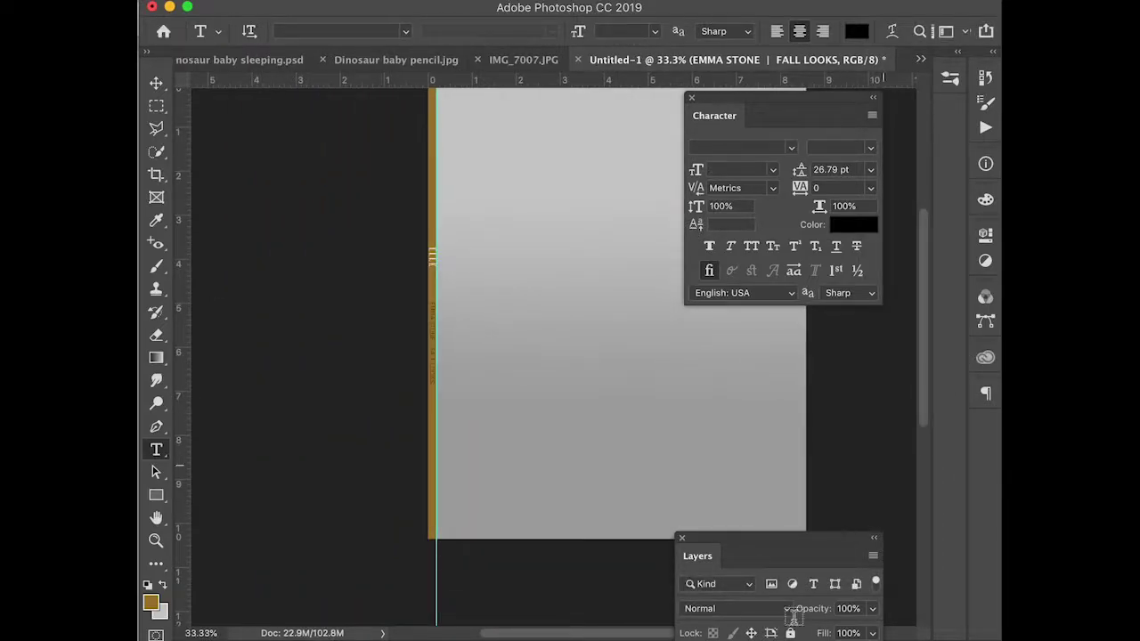
drag(798, 534, 828, 190)
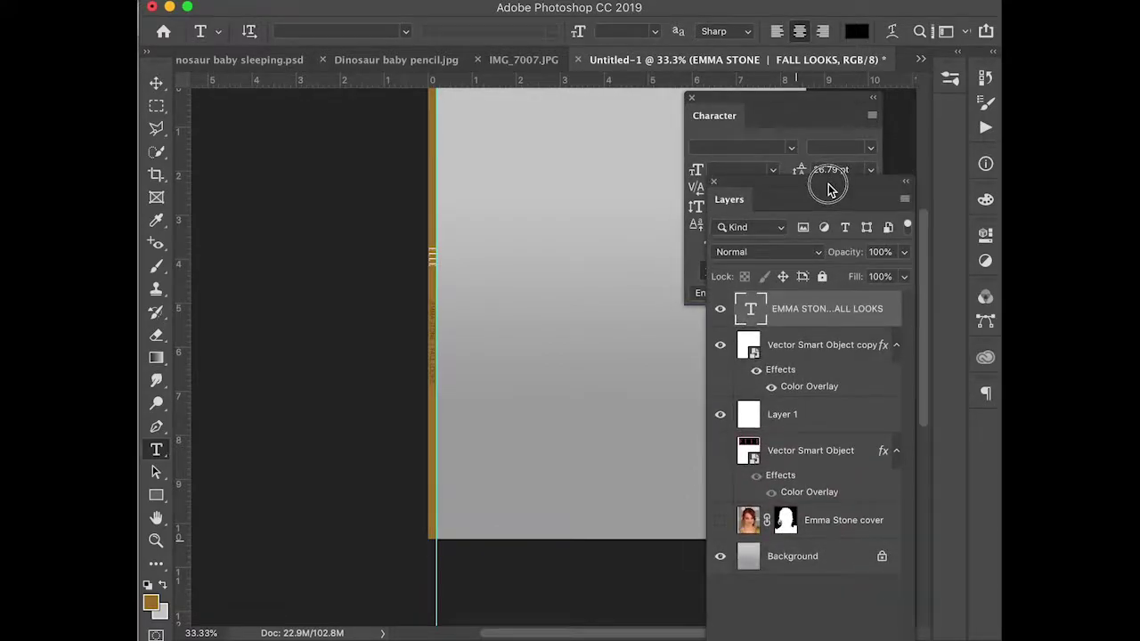
click(722, 450)
click(721, 521)
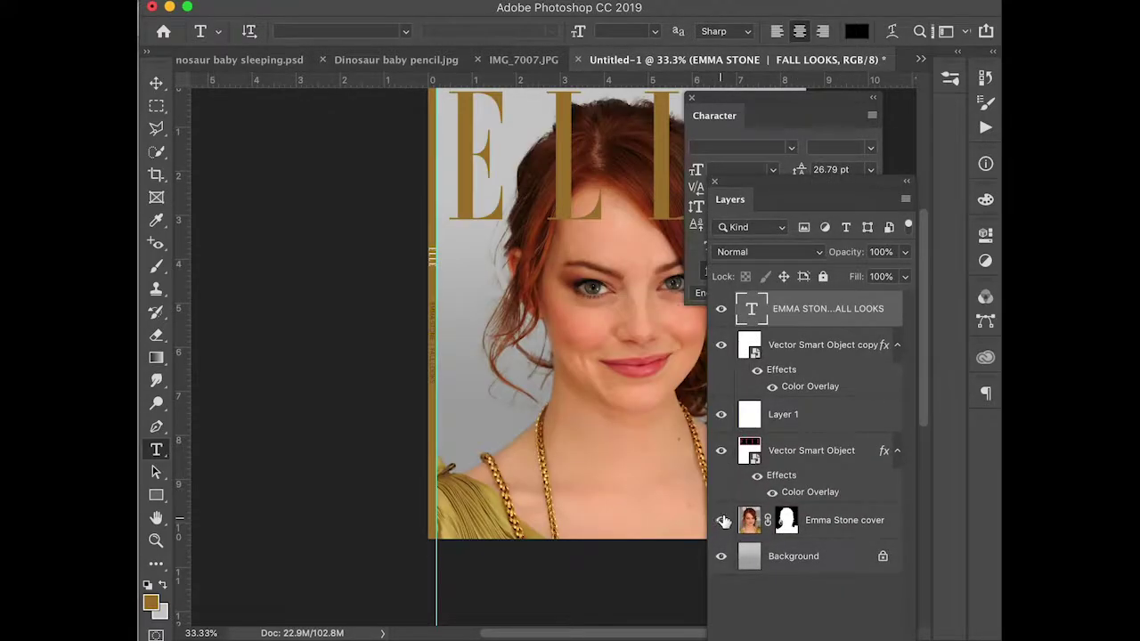